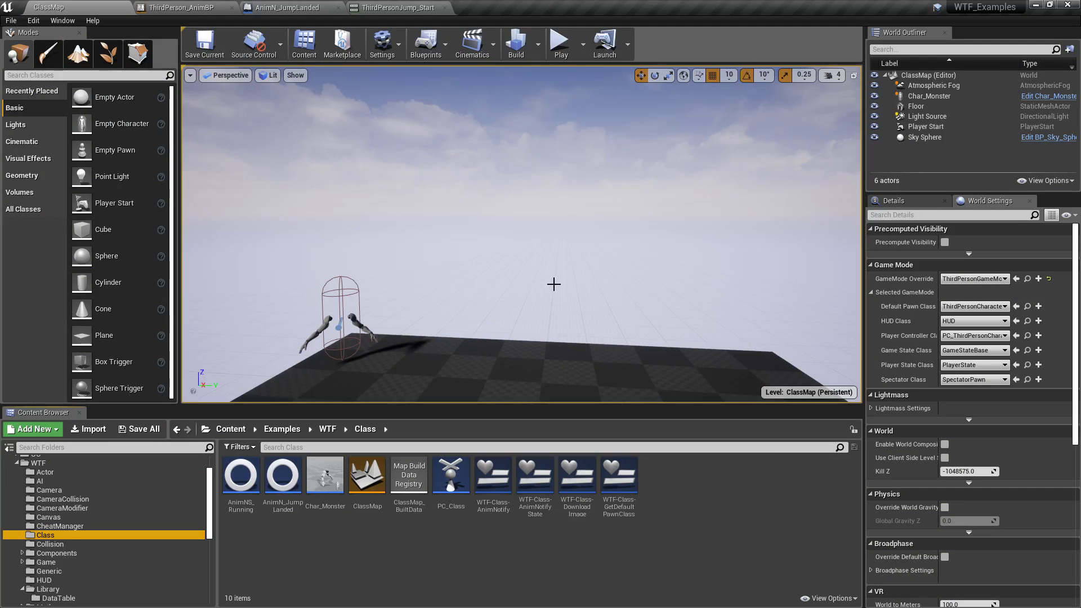
Step: Play-test the ClassMap level, make the character jump several times to trigger the notify messages, and stop the session
right_click_drag(553, 284, 554, 287)
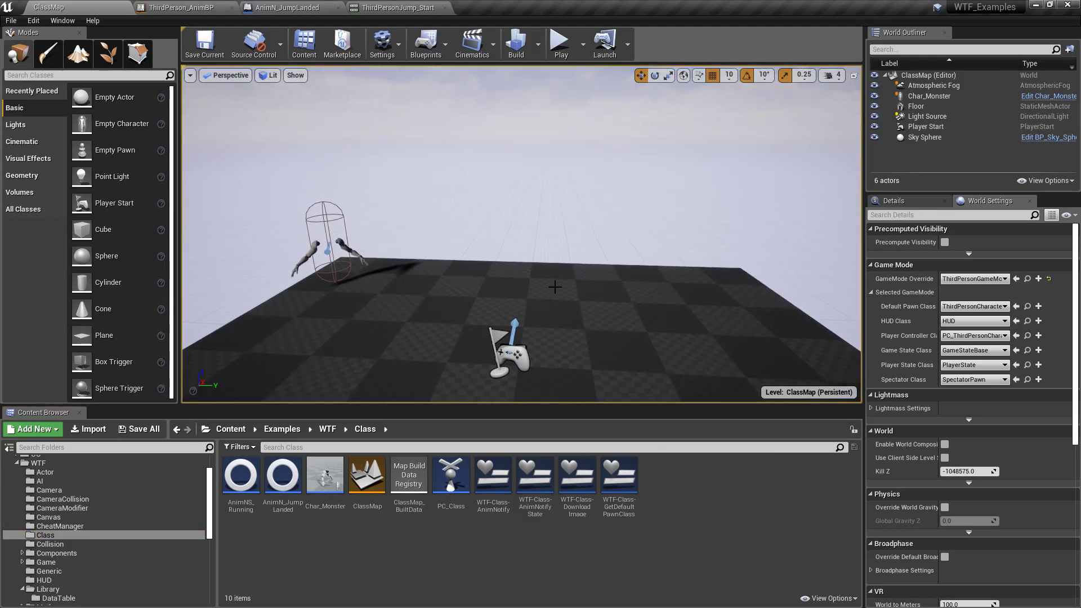
left_click(559, 42)
key("d")
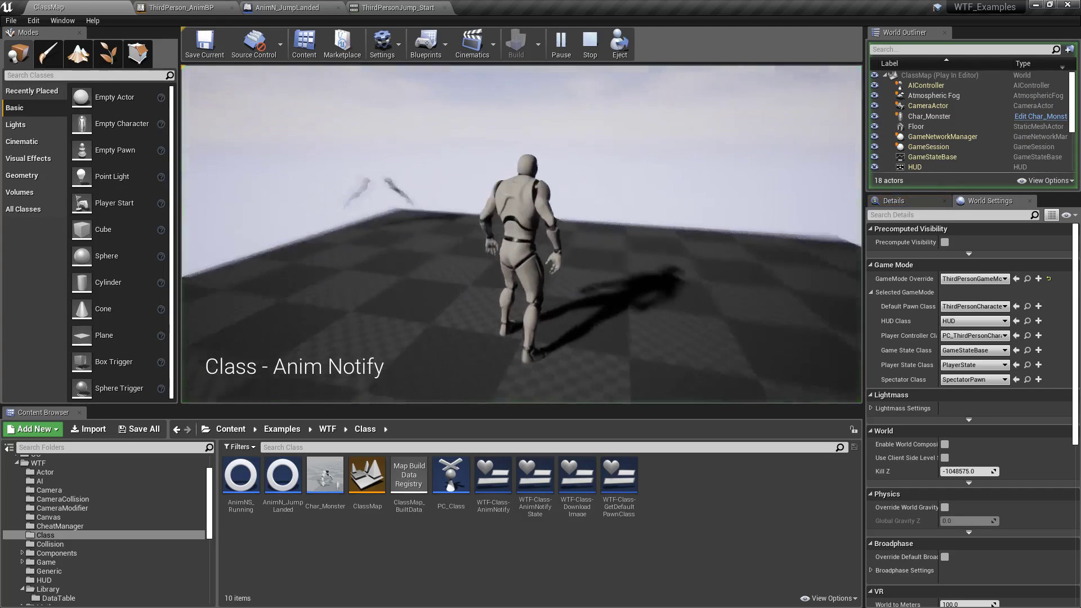
key("space")
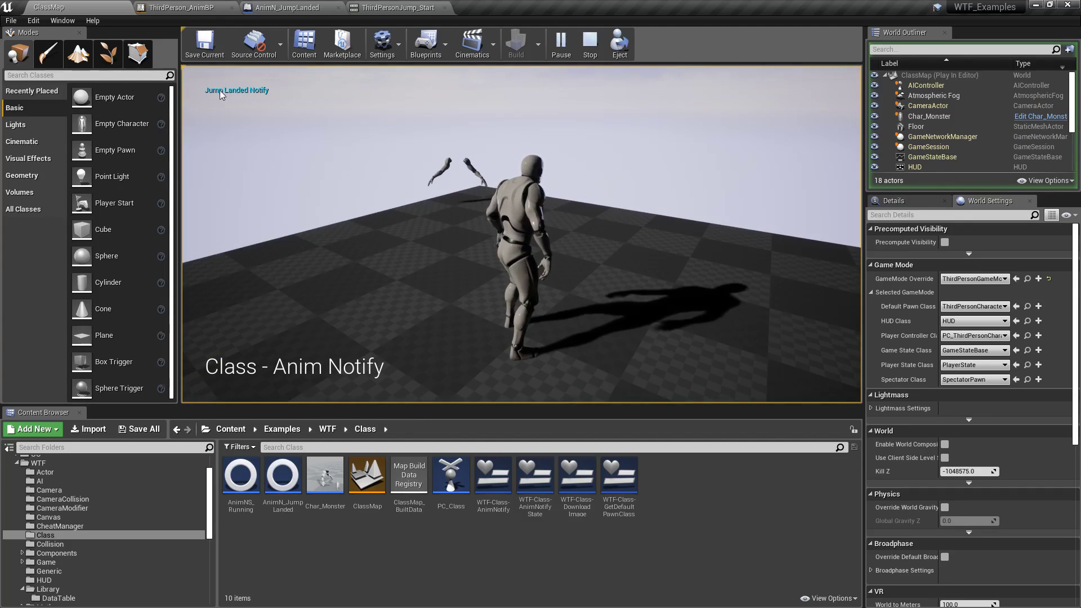
key("space")
key("space")
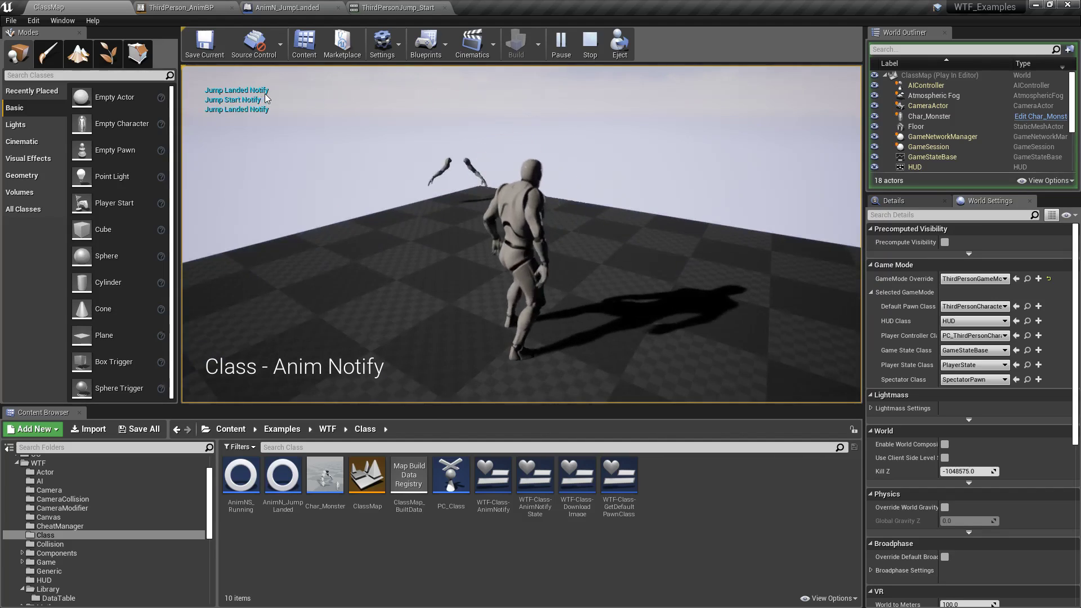
key("Escape")
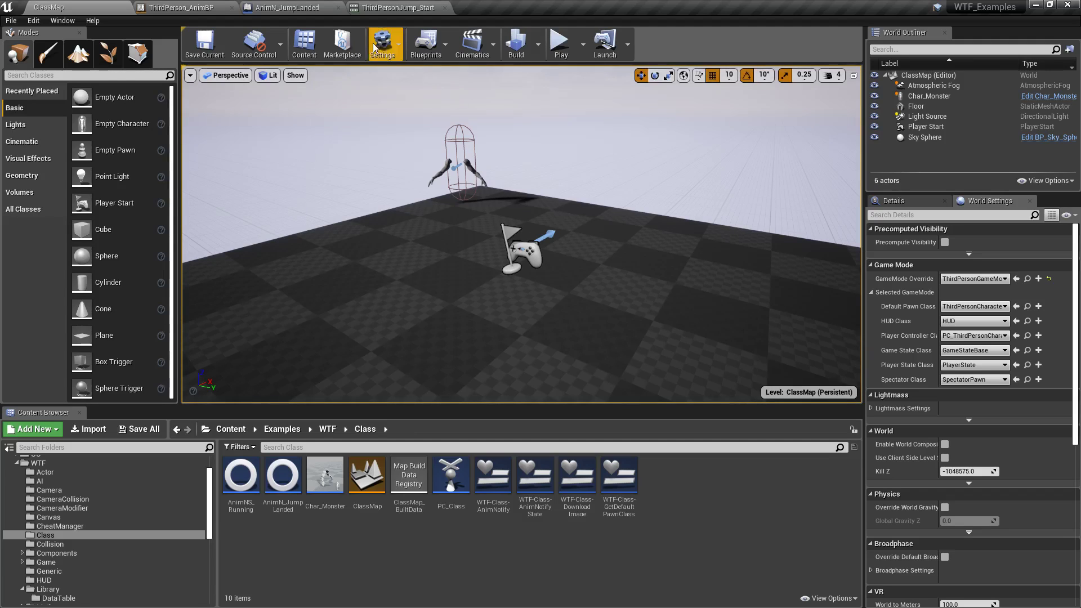
Step: Open the ThirdPersonJump_Loop animation from ThirdPerson_AnimBP and examine the Add Notify and Skeleton Notifies options for its notify track
left_click(223, 8)
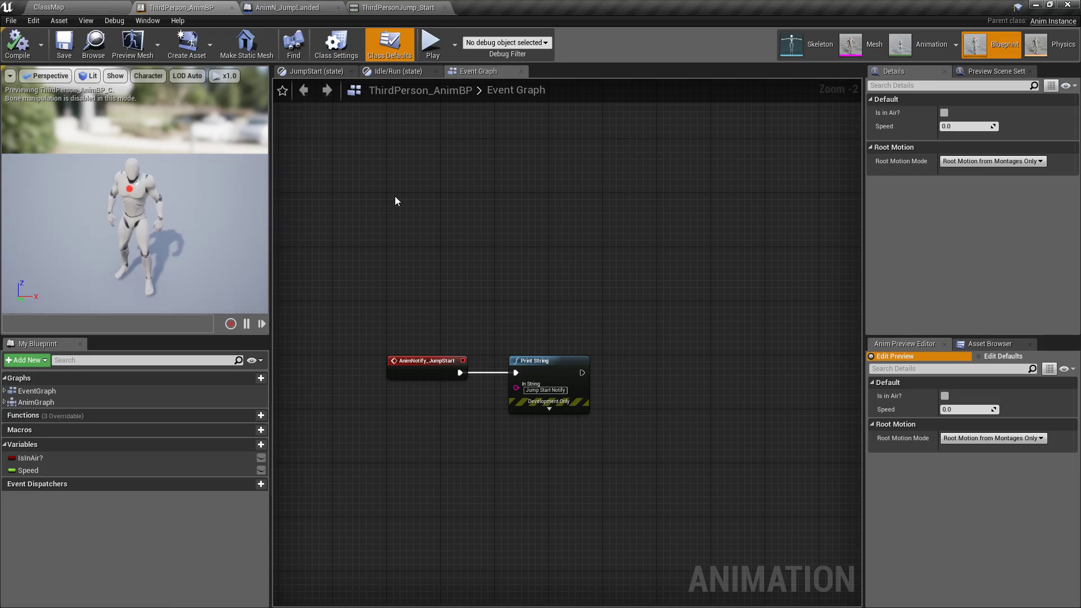
left_click(898, 45)
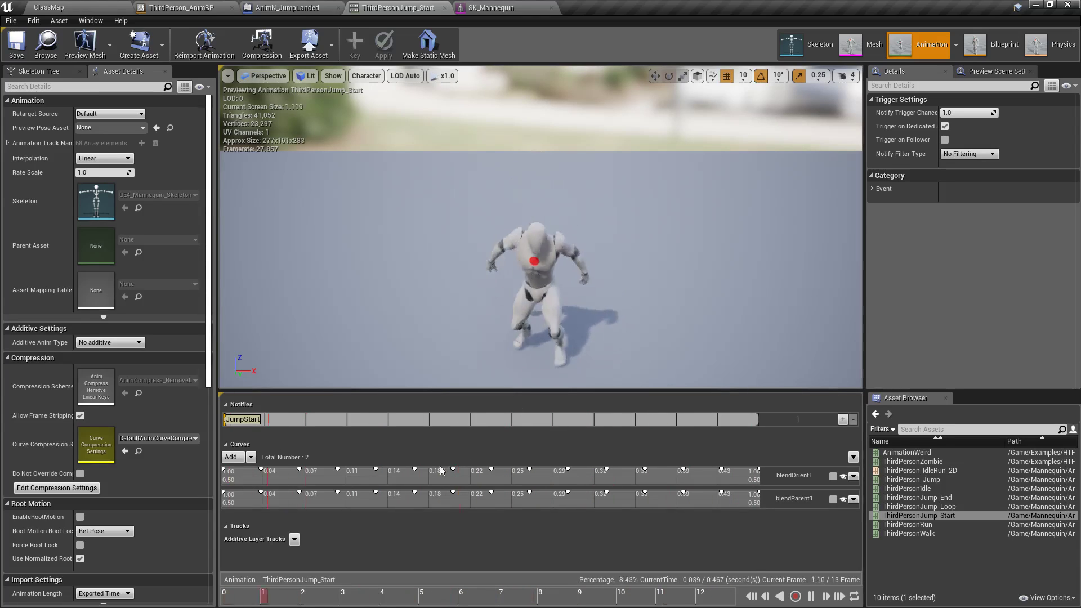
left_click(919, 506)
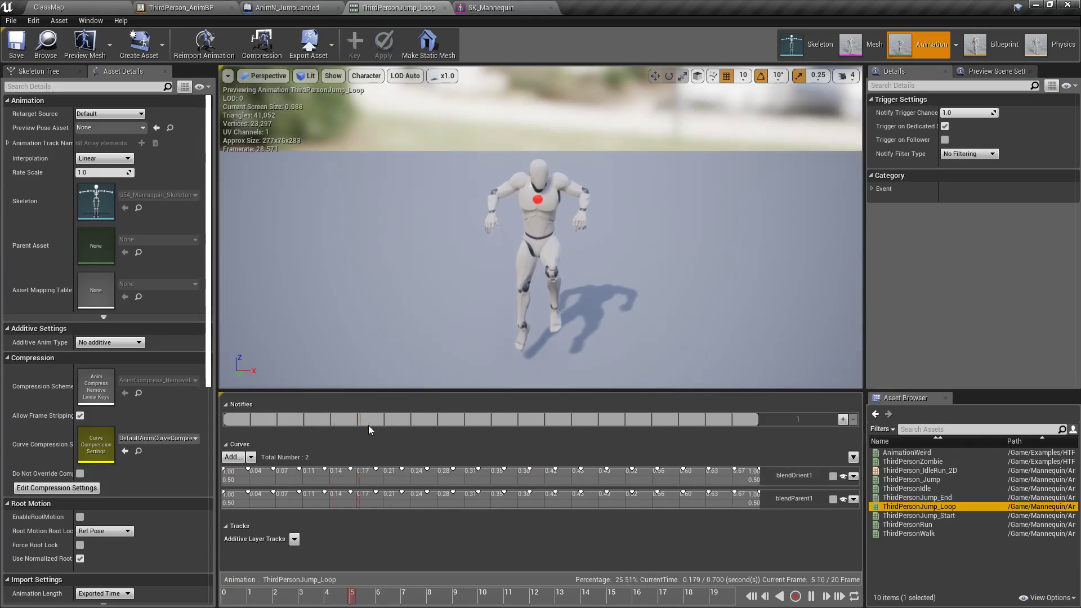
right_click(289, 418)
mouse_move(319, 435)
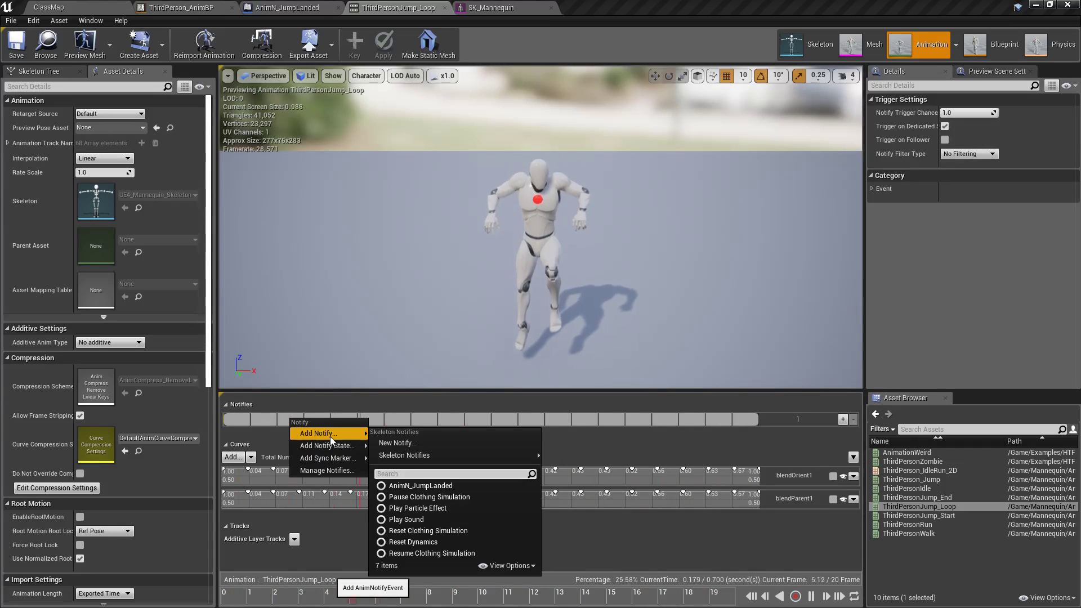
mouse_move(423, 455)
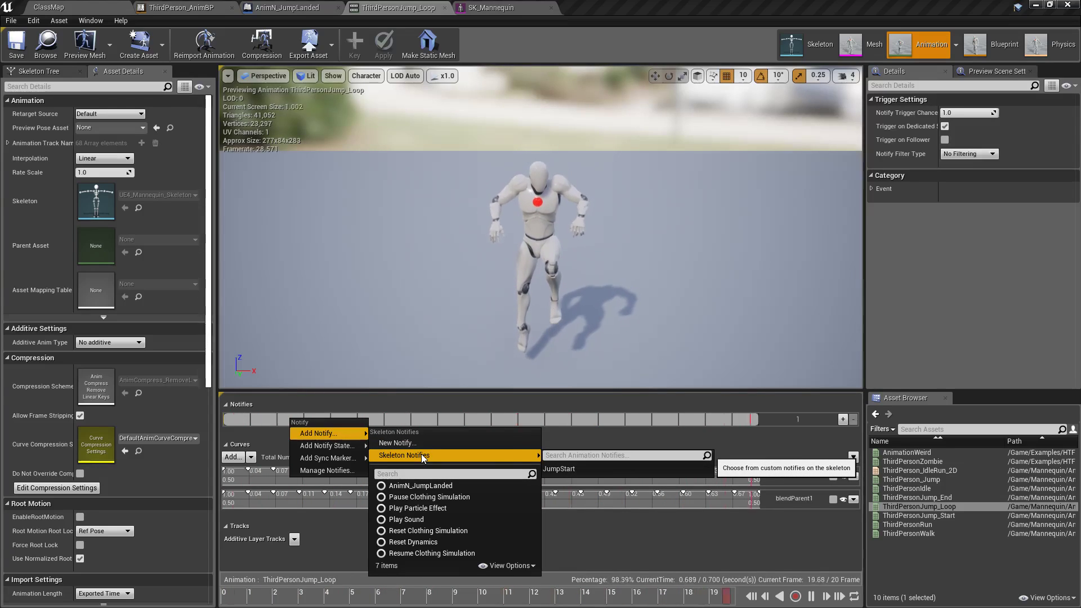
left_click(388, 364)
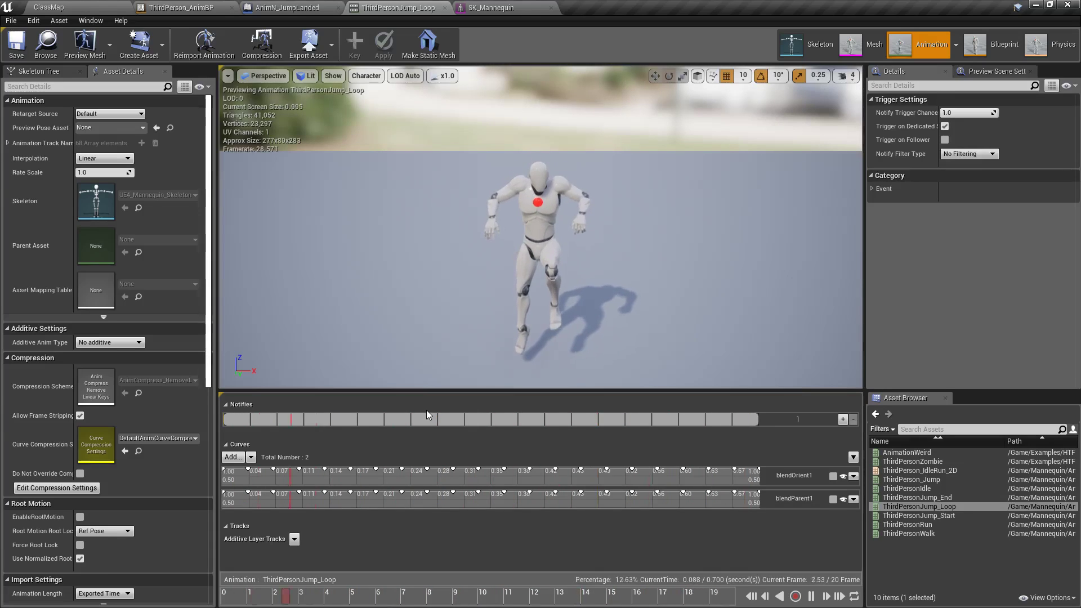
Step: In ThirdPersonJump_Start, create a new notify named "Jump Start Again" and move it to frame 4
double_click(923, 515)
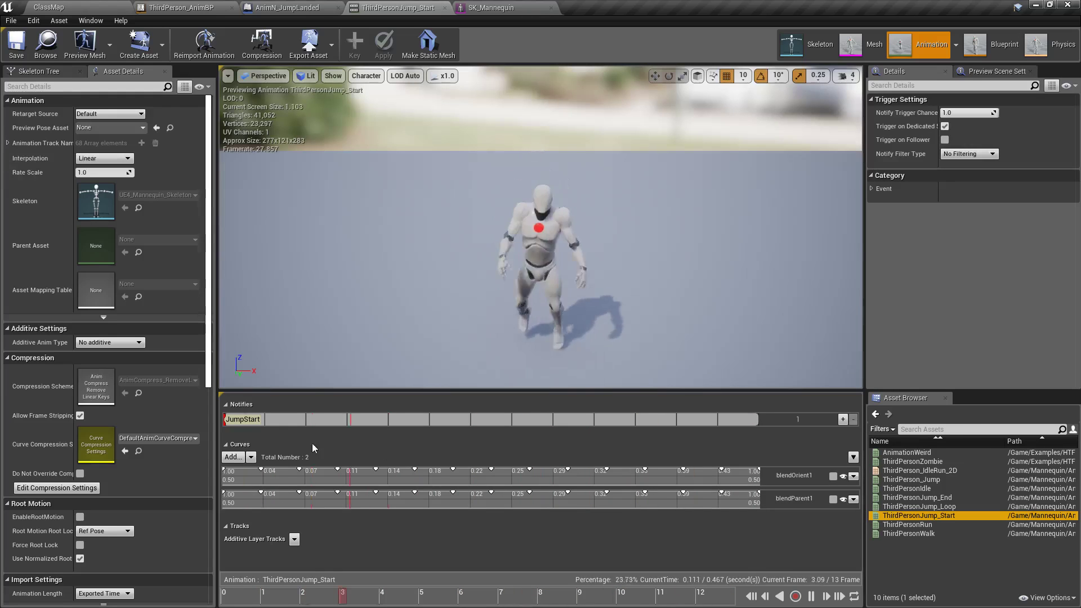
left_click(243, 420)
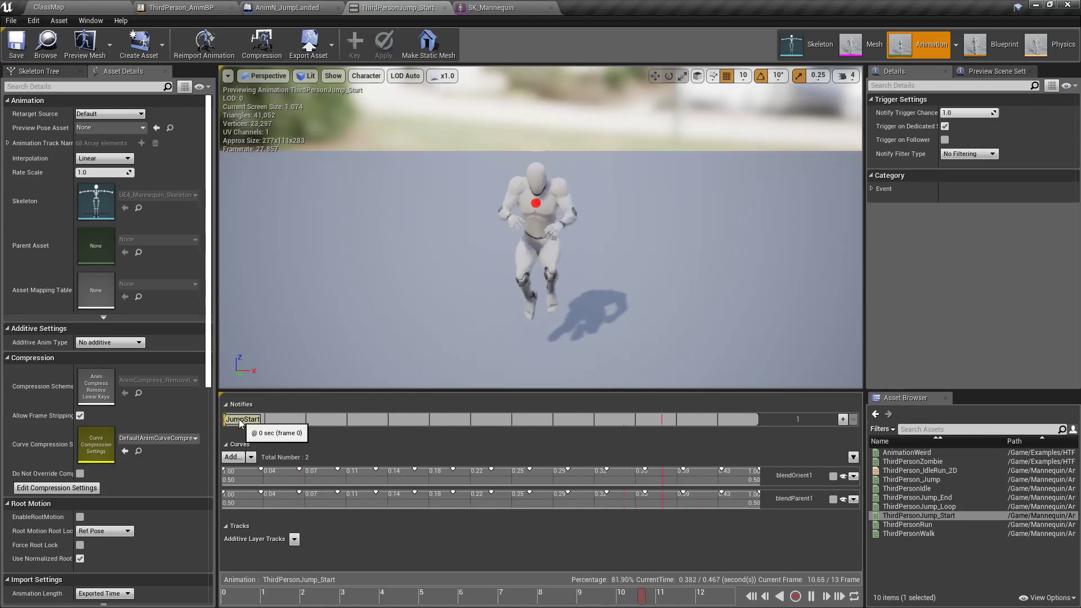
right_click(281, 418)
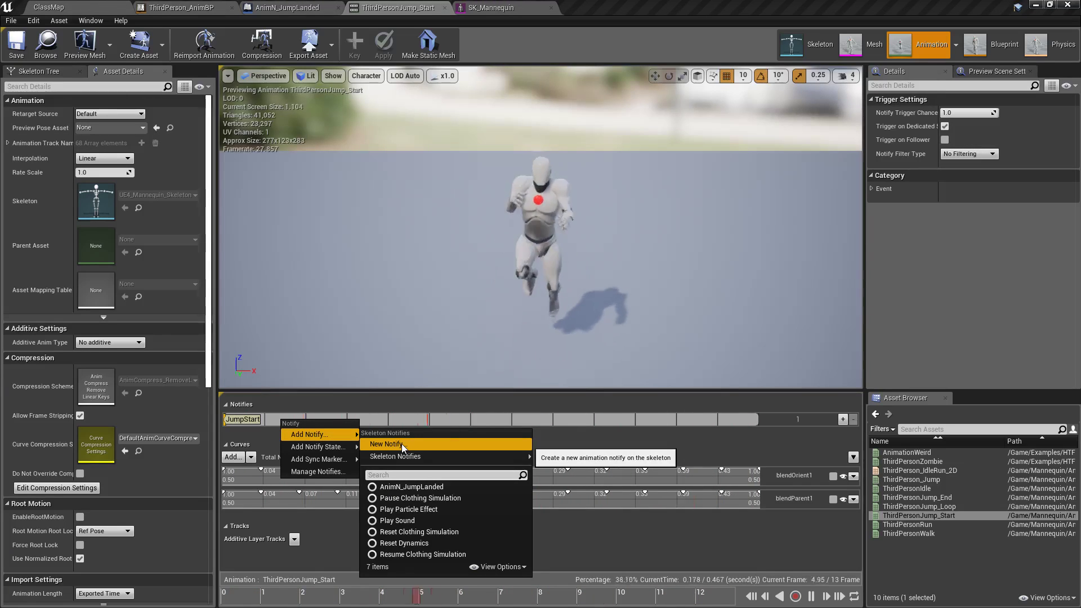
left_click(401, 446)
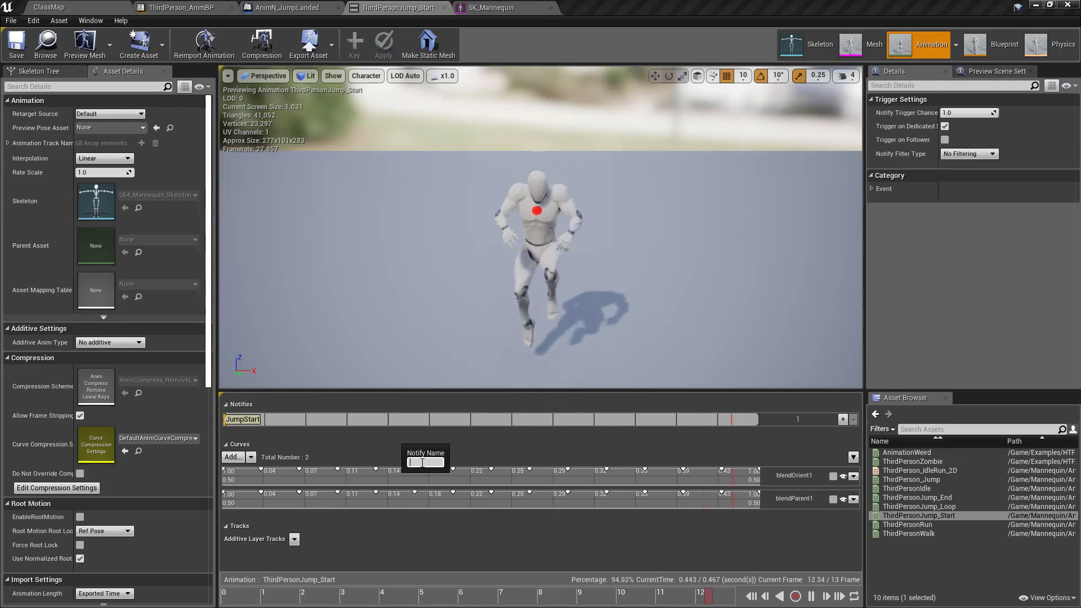
type("Jump Sta")
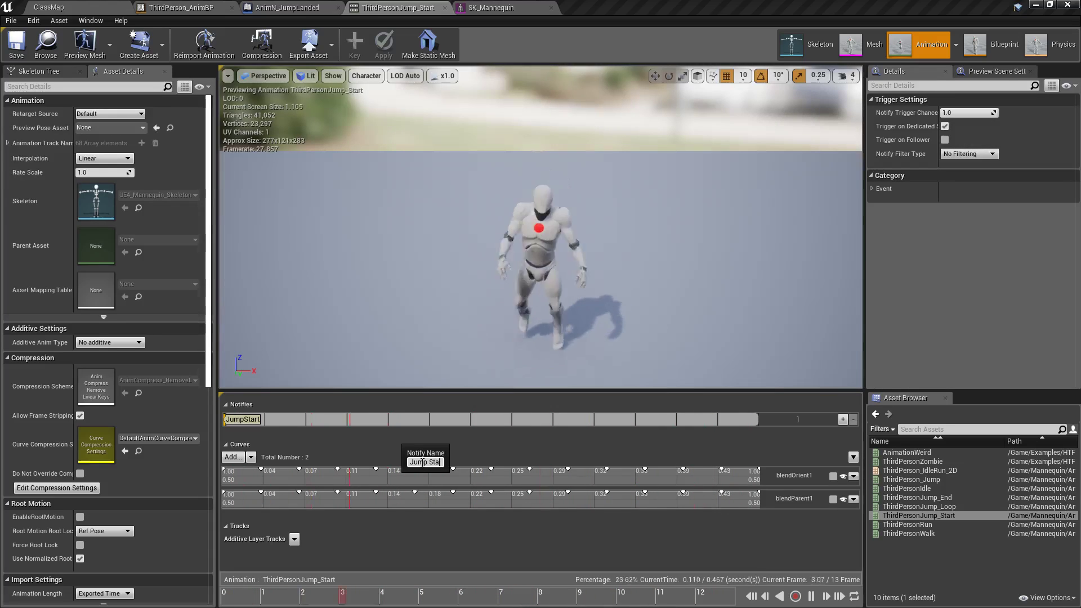
type("rt Again")
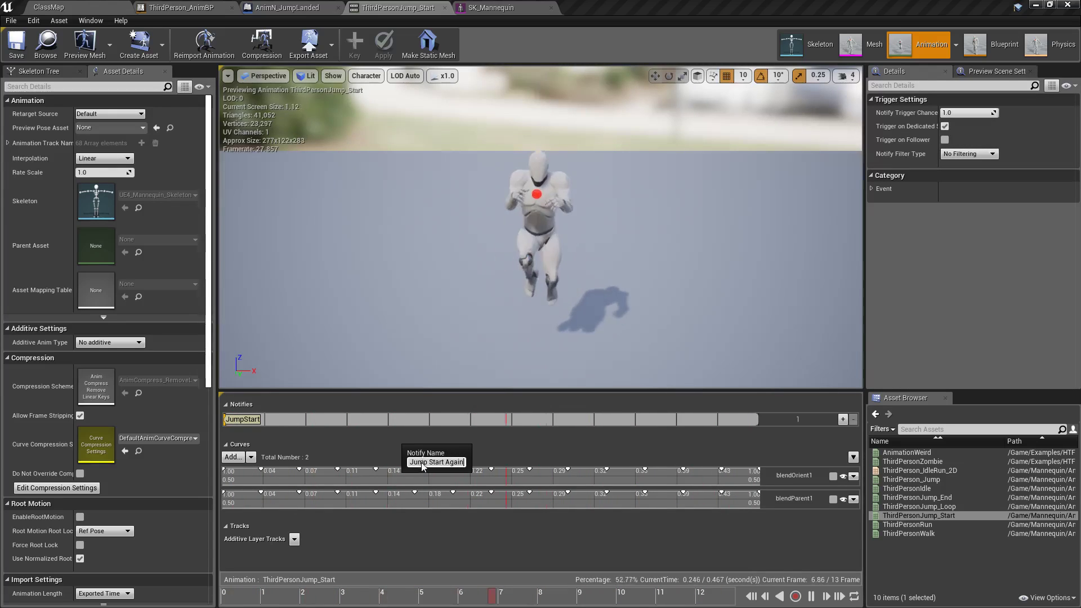
key("Return")
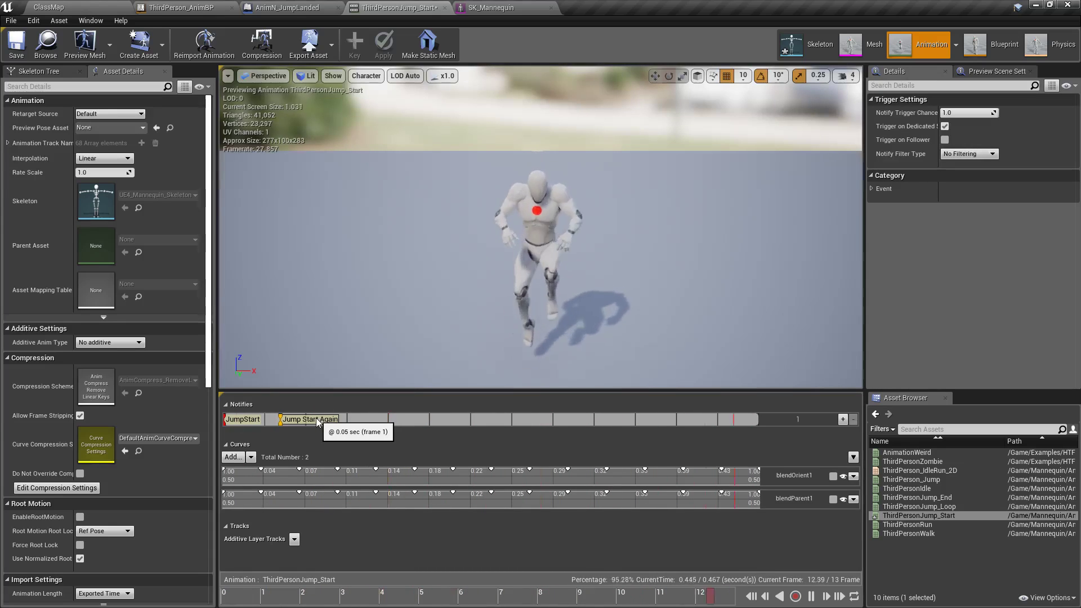
left_click_drag(322, 422, 371, 432)
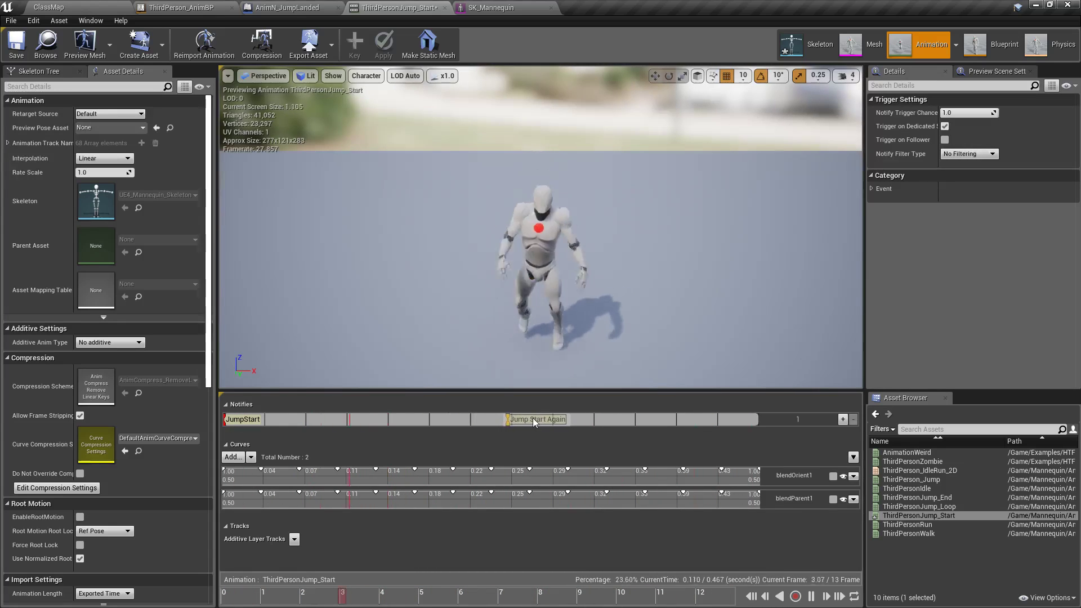
left_click_drag(532, 423, 415, 422)
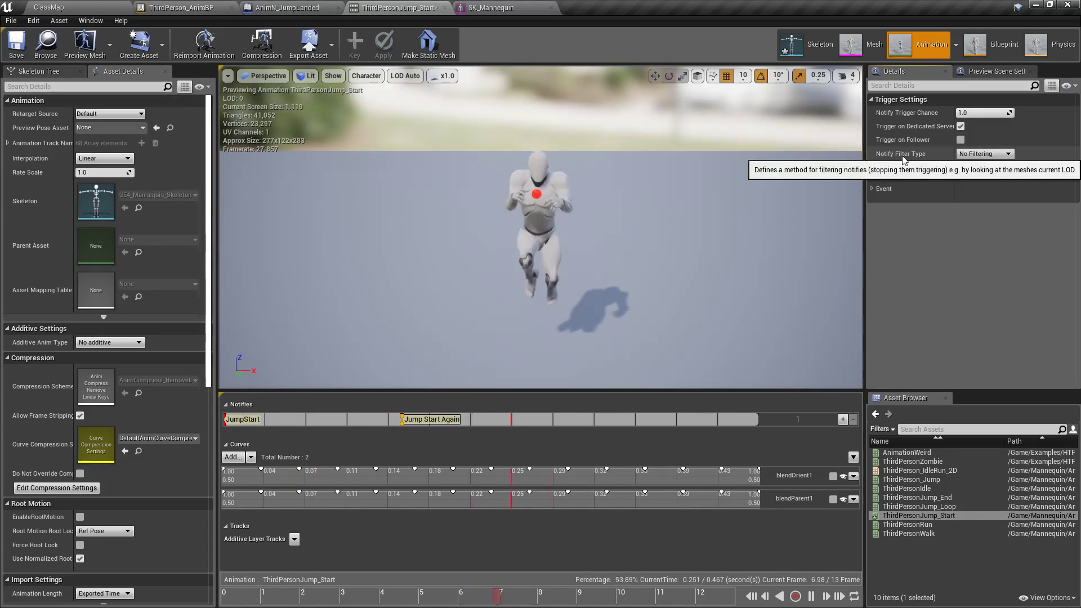
Step: Try LOD as the Jump Start Again notify's filter type and return it to No Filtering
left_click(989, 154)
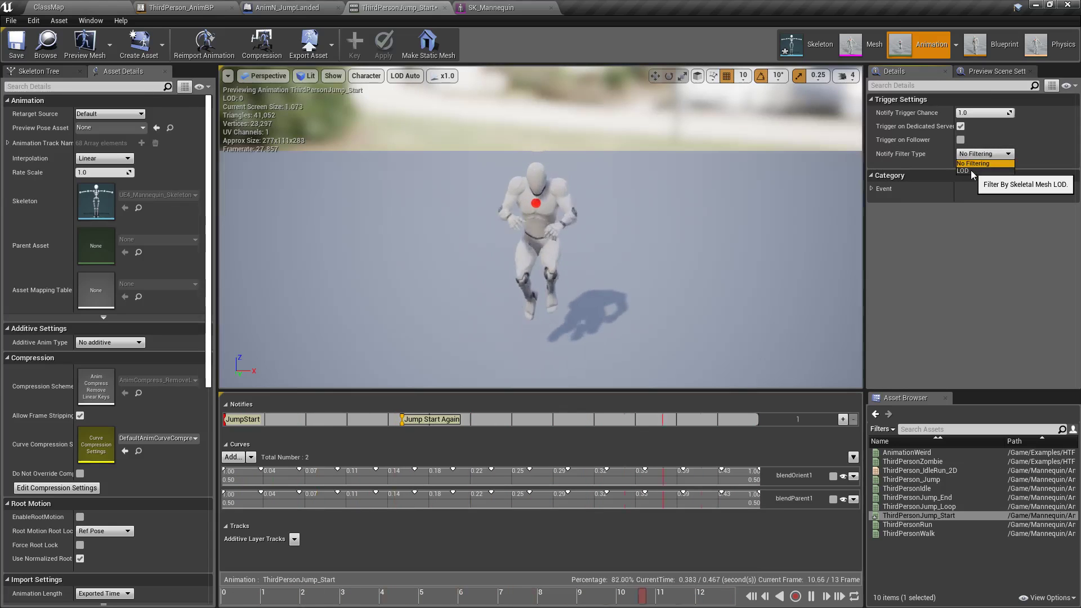
left_click(970, 170)
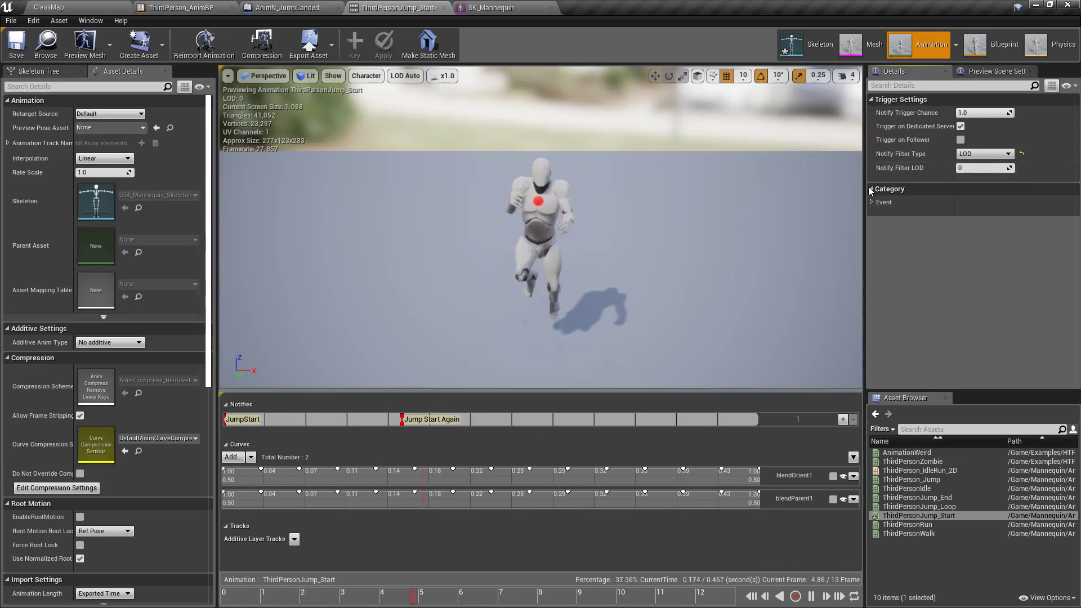
left_click(985, 154)
left_click(980, 164)
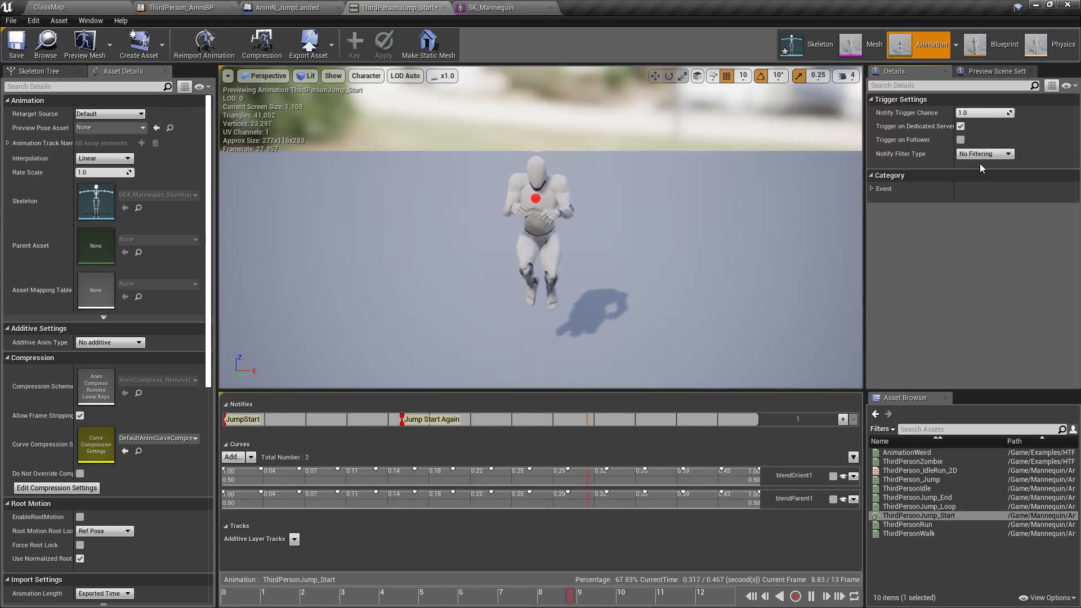
Step: Expand the notify's Event settings and review the Montage Tick Type choices, keeping Queued
left_click(871, 188)
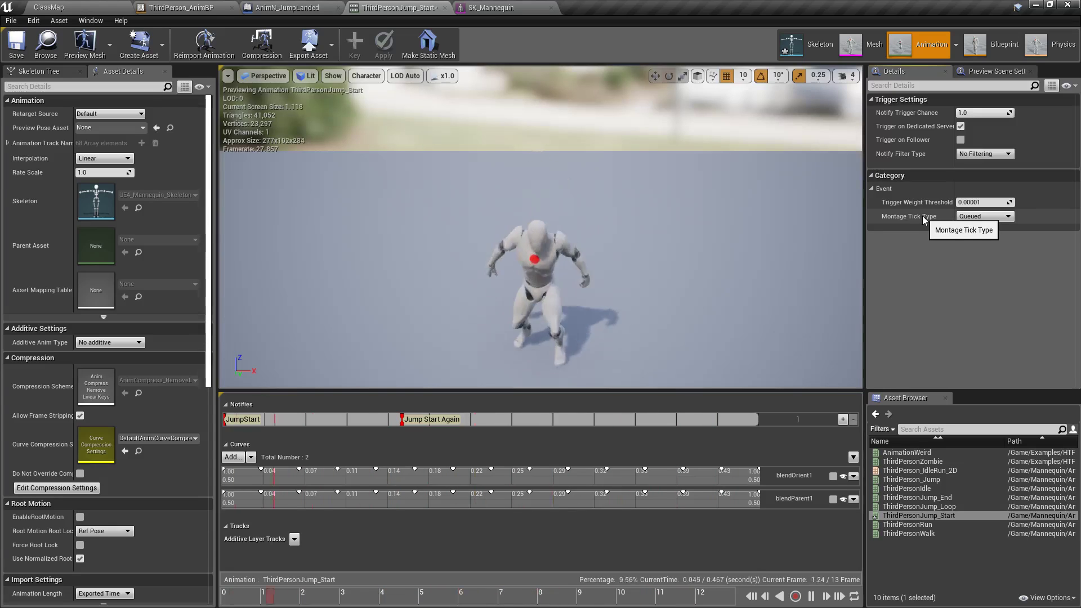
left_click(984, 218)
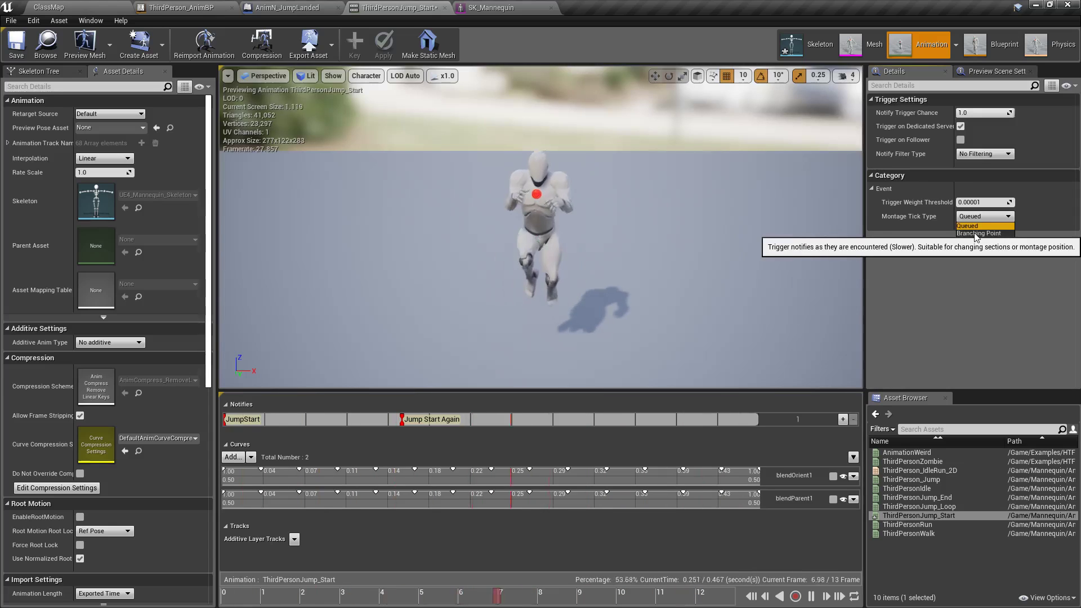
left_click(973, 226)
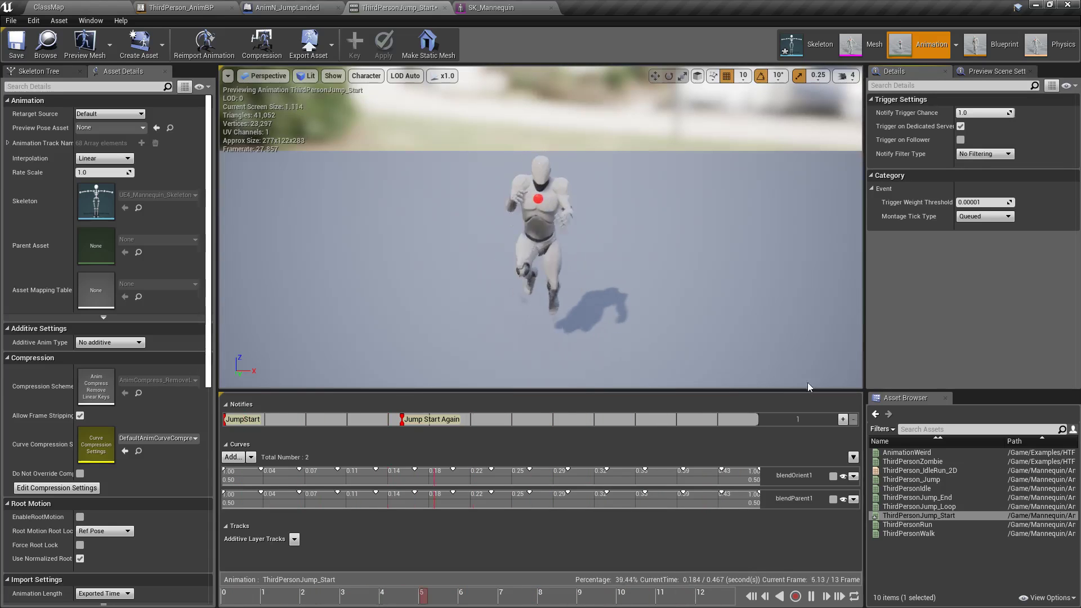
Step: Review the Jump Start Again notify's timing and replacement options, and move the notify to about 0.18 s
right_click(417, 422)
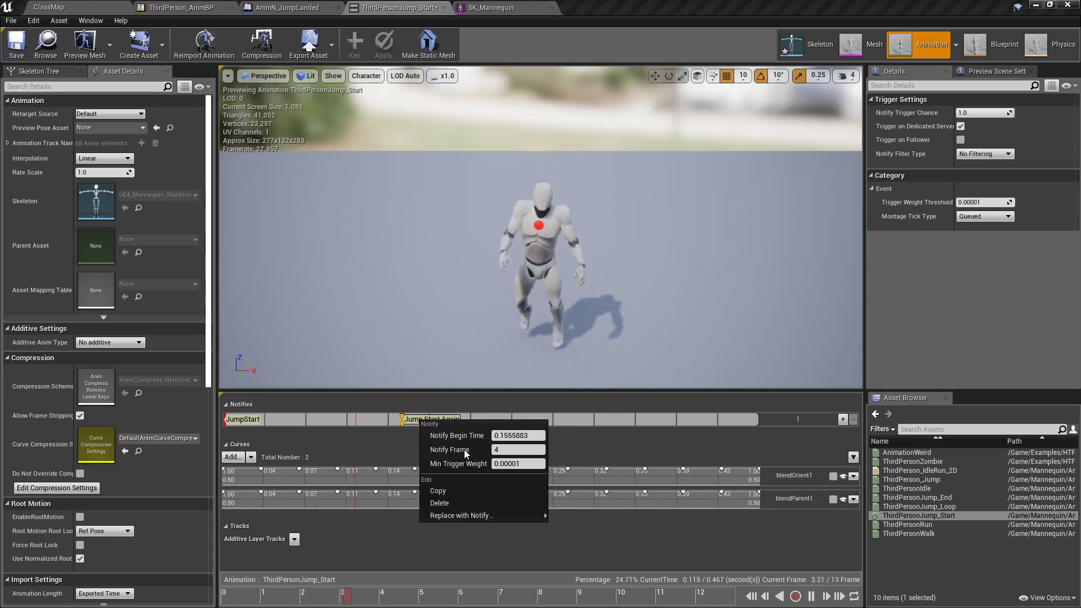
mouse_move(462, 515)
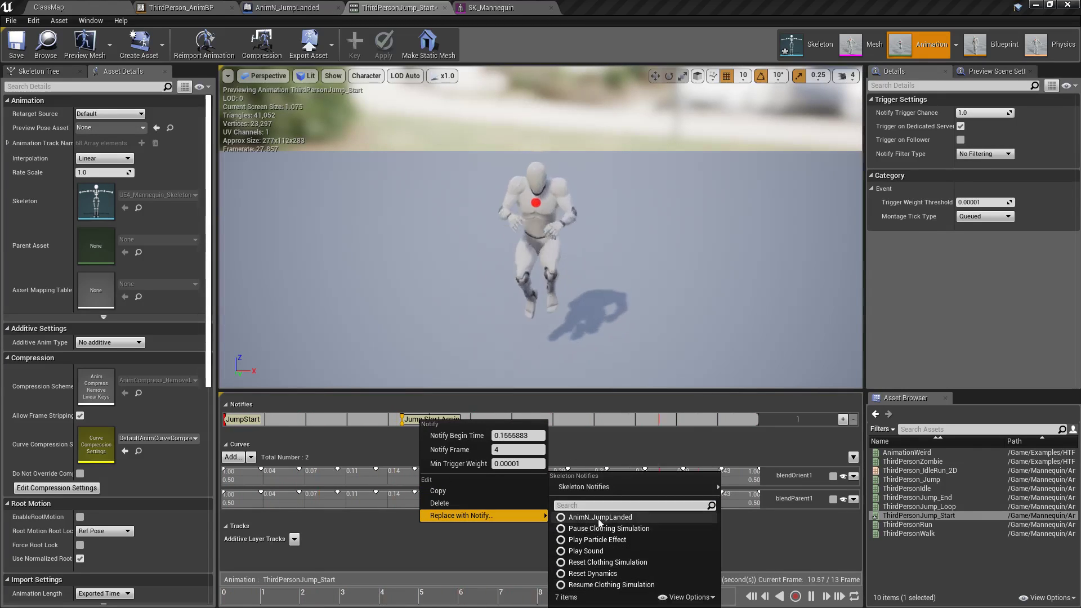
left_click(416, 421)
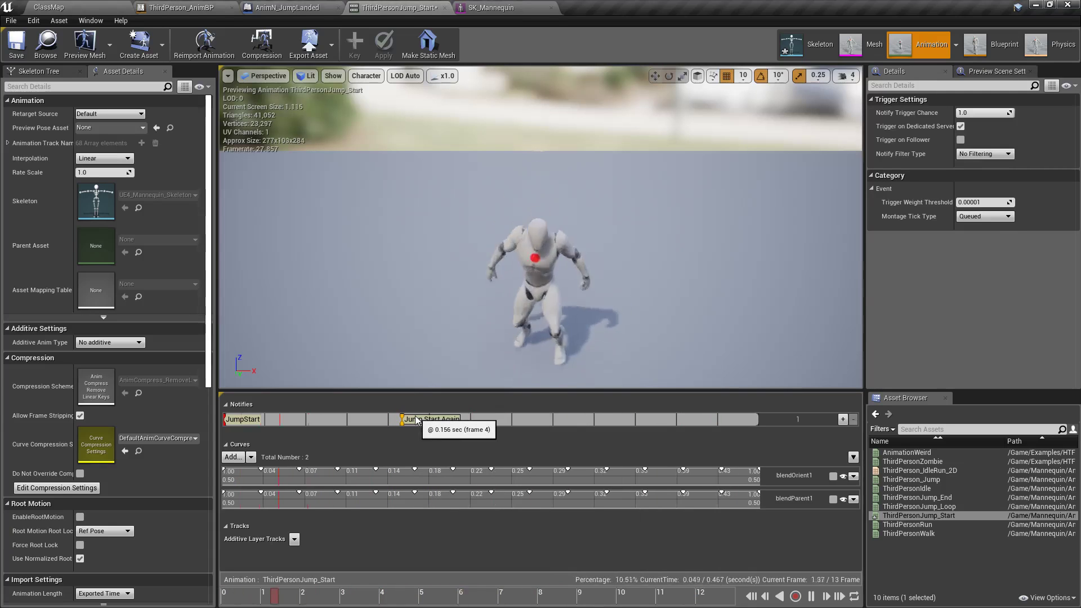
left_click_drag(416, 421, 460, 424)
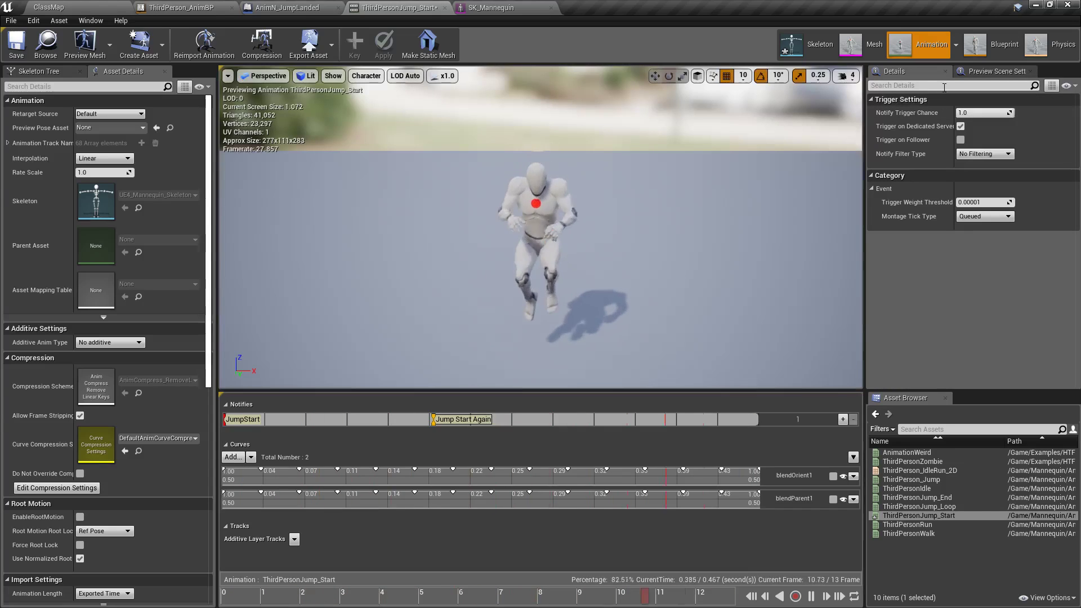
Step: Examine the AnimNotify_JumpStart event and its Print String node in the ThirdPerson_AnimBP event graph, comparing with the animation's JumpStart notify
left_click(991, 44)
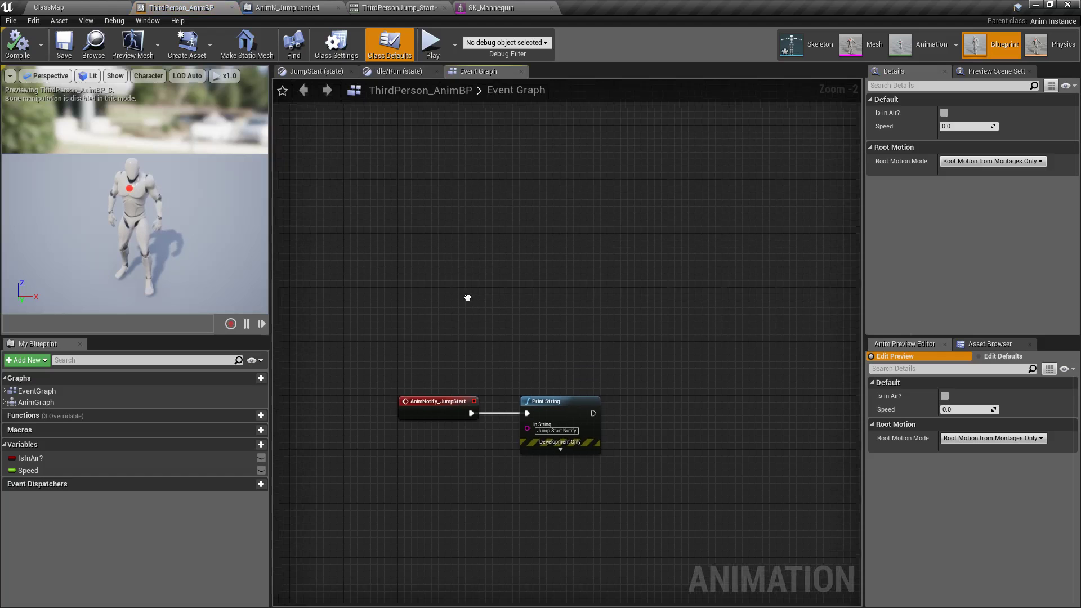
right_click_drag(467, 298, 478, 335)
right_click_drag(448, 407, 443, 325)
scroll(443, 326, "up", 2)
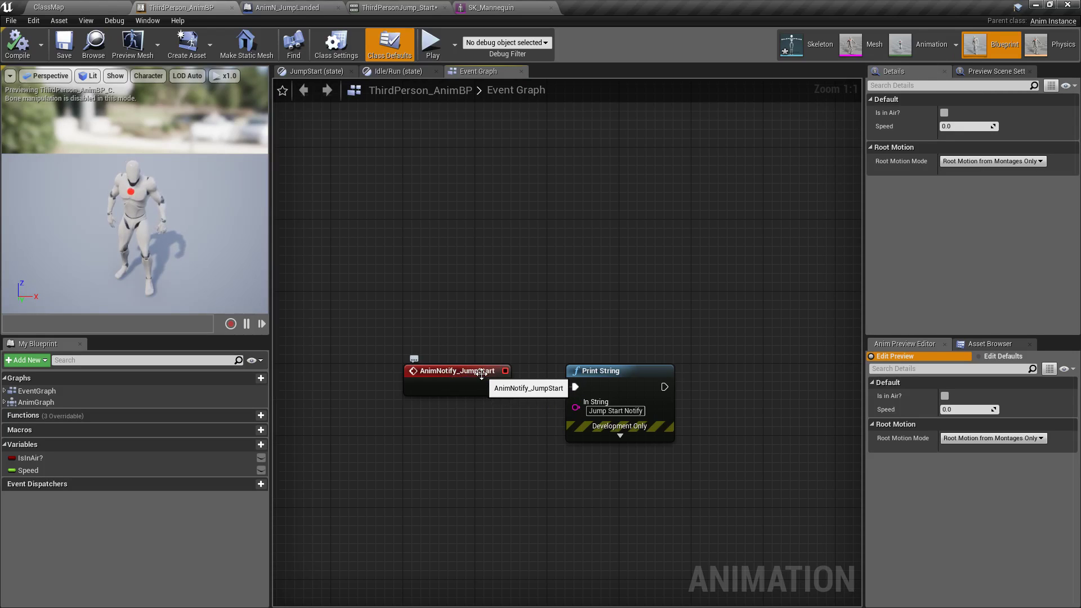
left_click(921, 50)
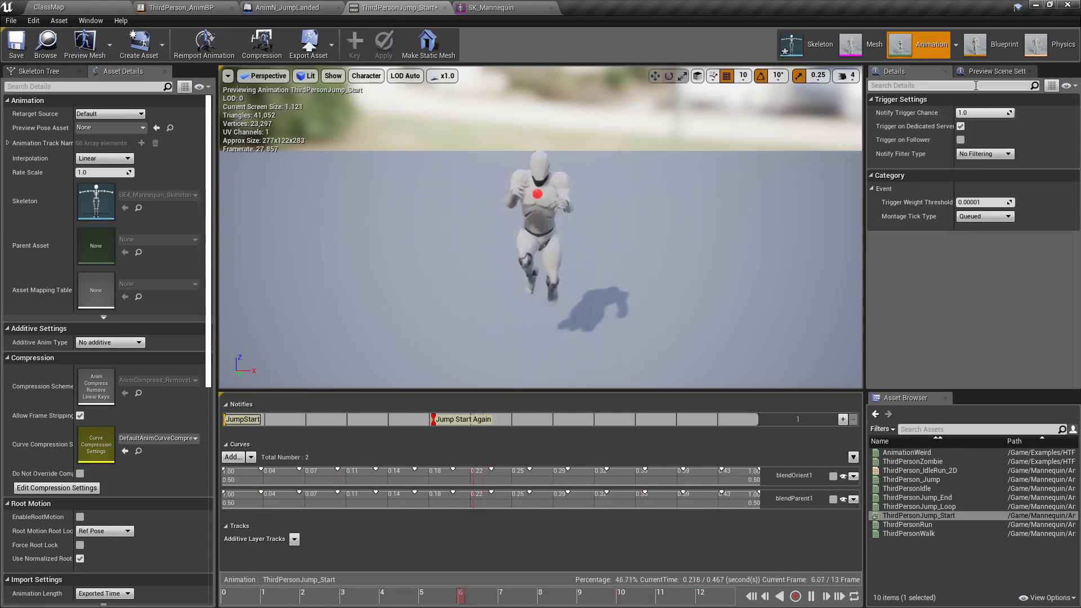
left_click(991, 45)
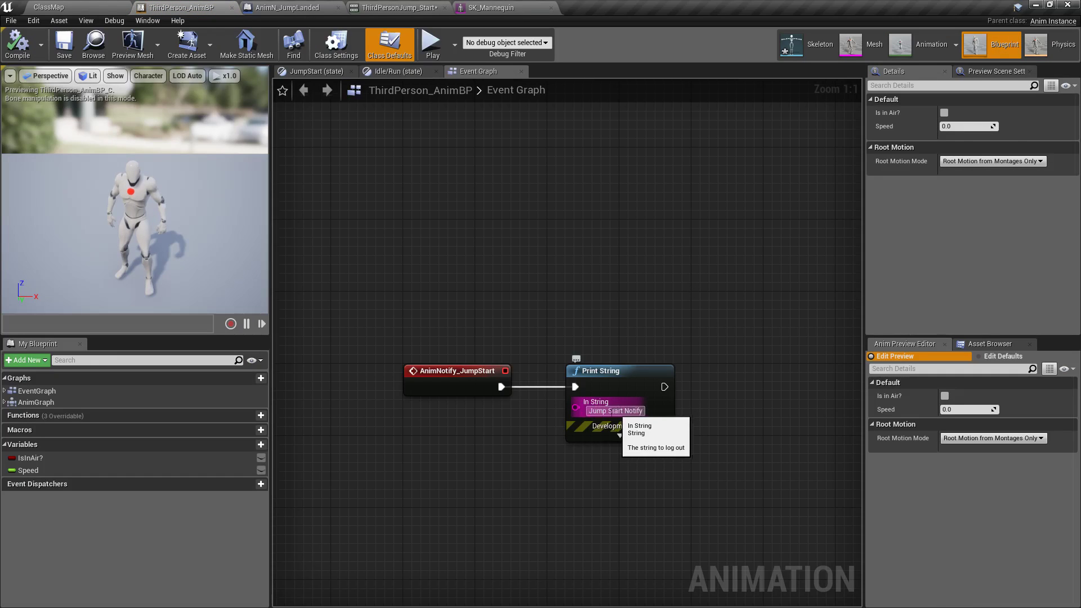
right_click_drag(492, 442, 485, 345)
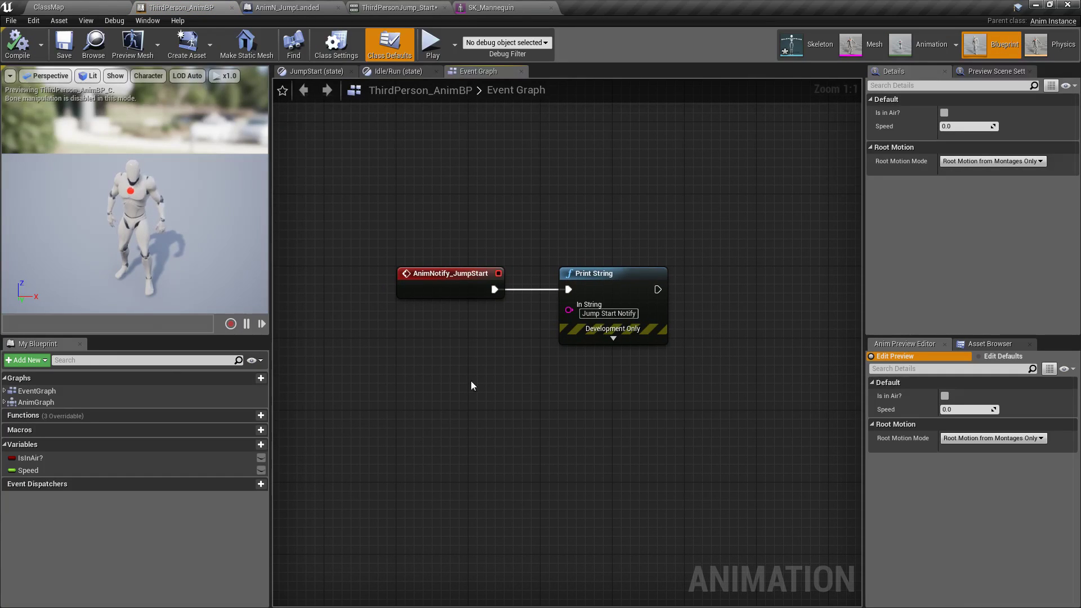
Step: Add the AnimNotify_Jump Start Again event below the JumpStart event and connect it to a duplicate of the Print String node
right_click(419, 458)
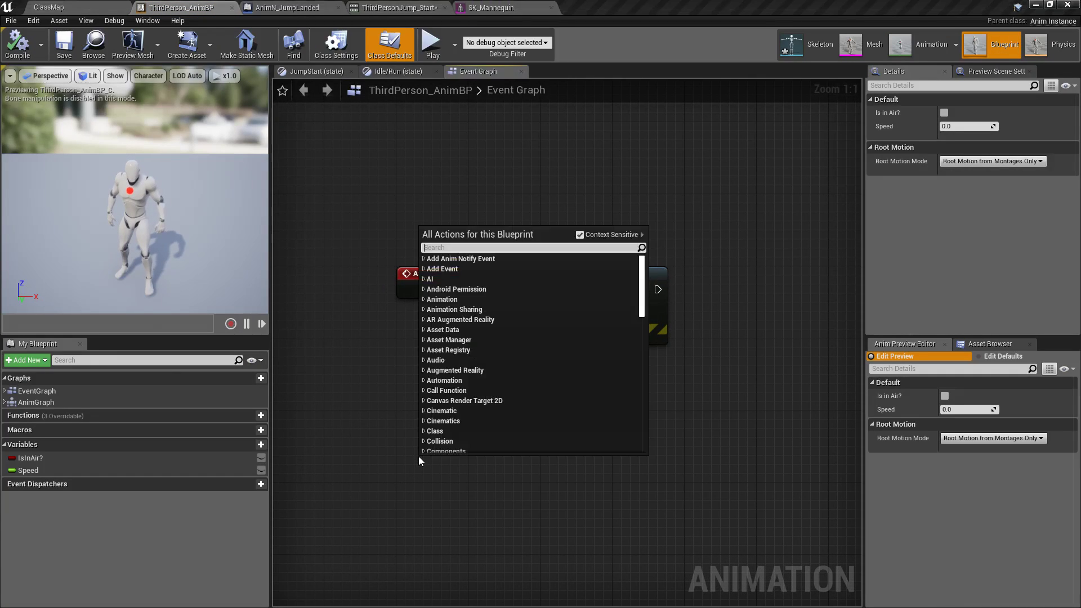
left_click(424, 259)
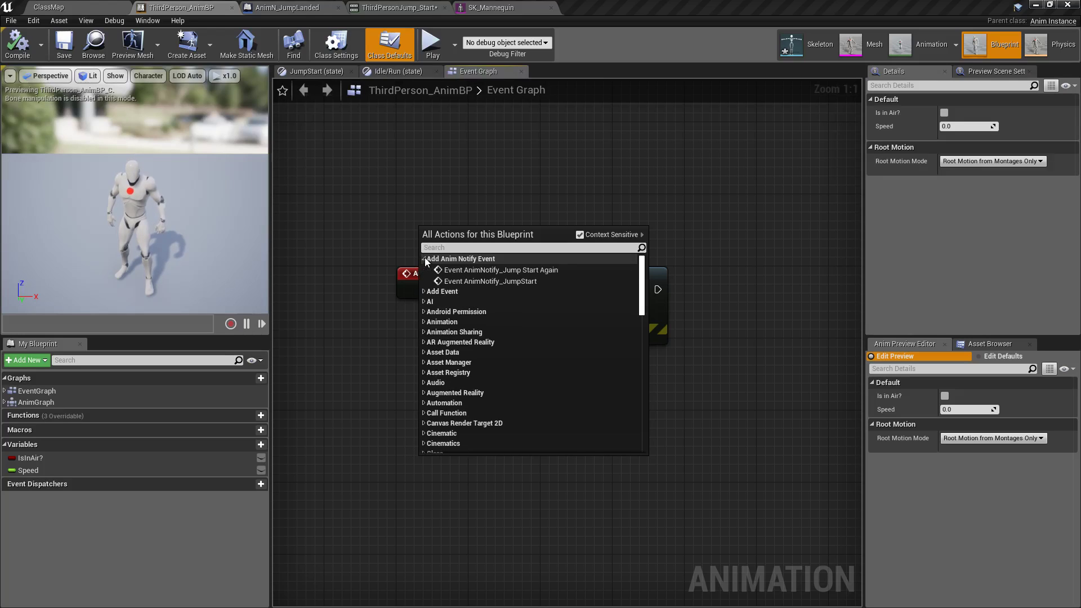
left_click(471, 273)
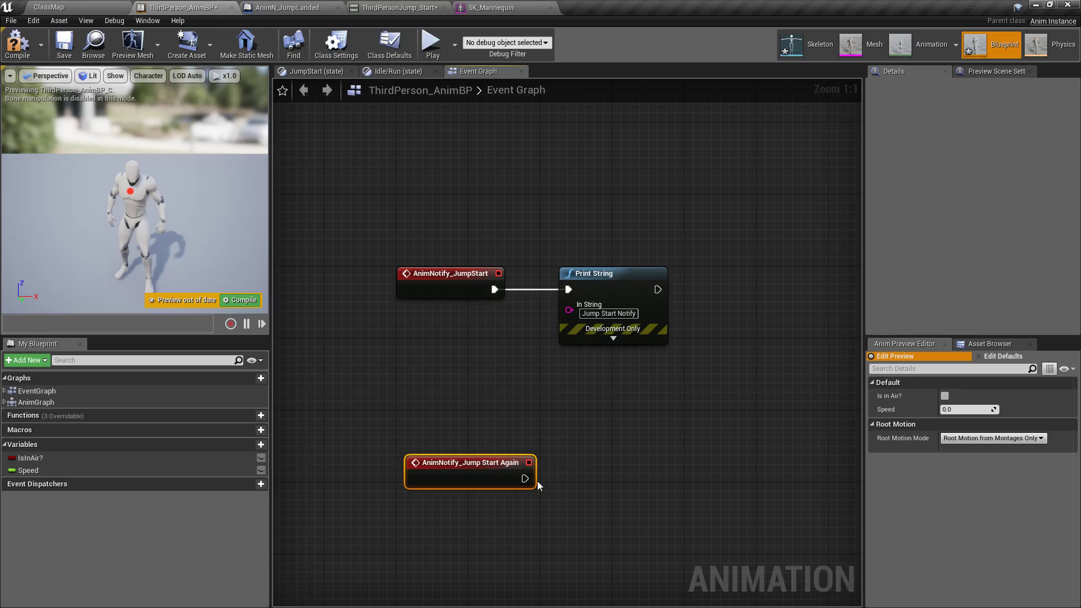
left_click(592, 280)
key("ctrl+w")
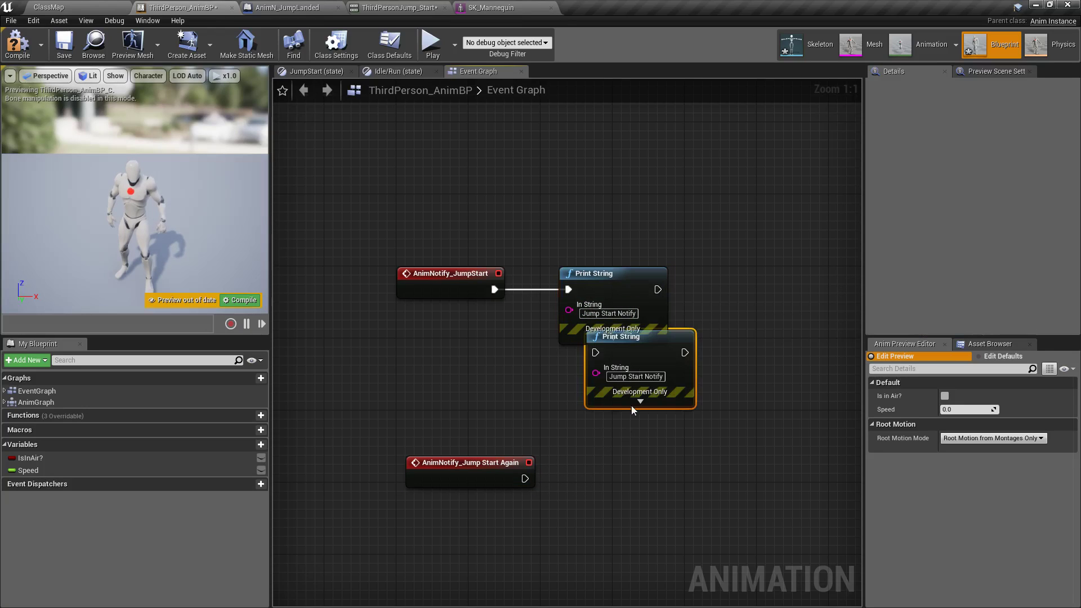
left_click_drag(605, 337, 529, 480)
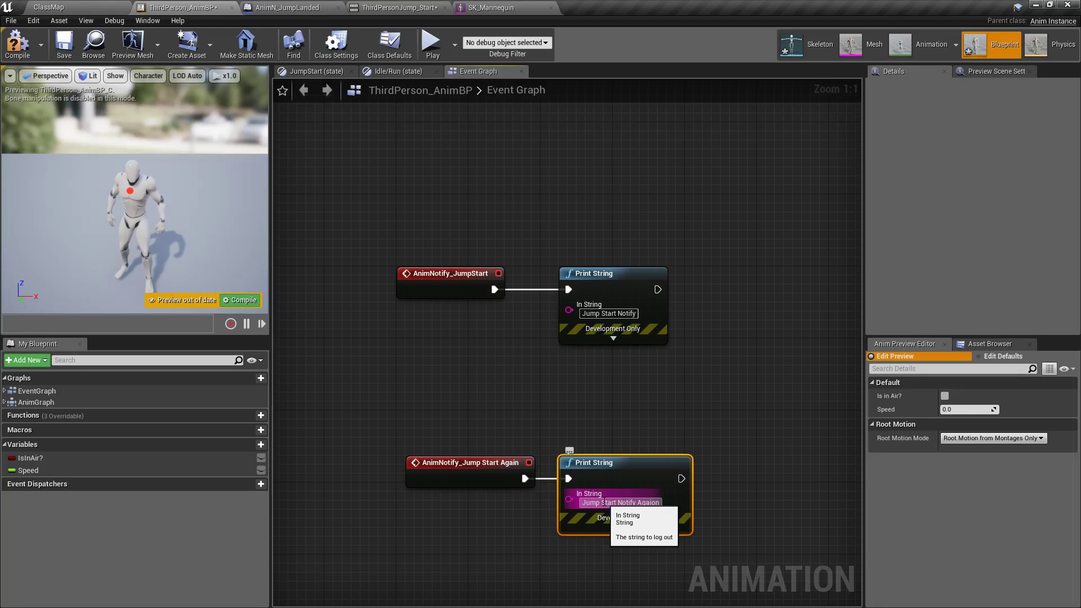
Step: Set the new Print String's In String to "Jump Again" and save the animation blueprint
left_click(604, 502)
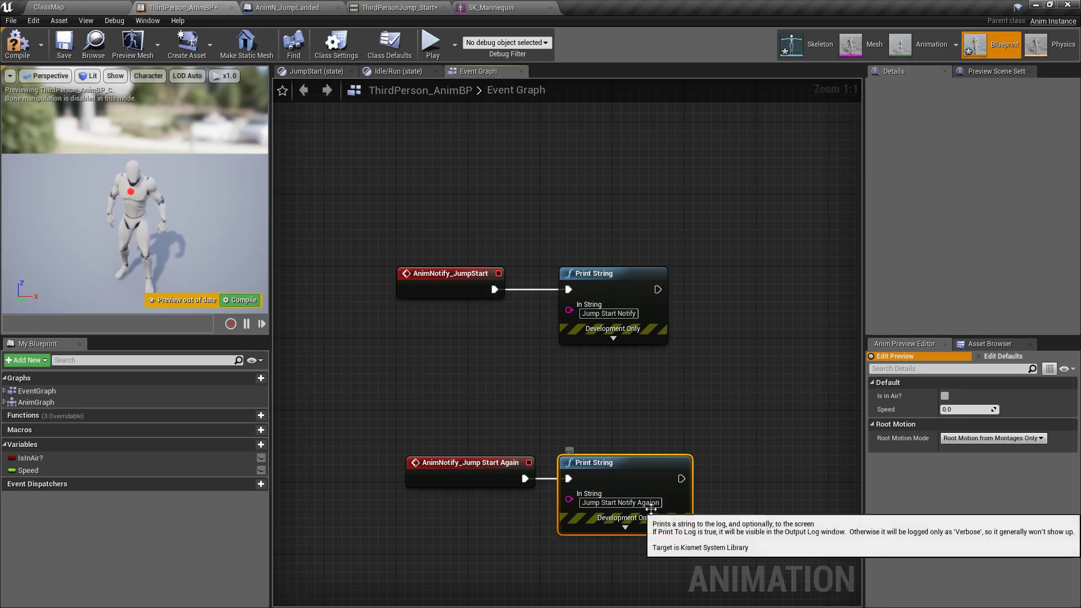
type("Jump S")
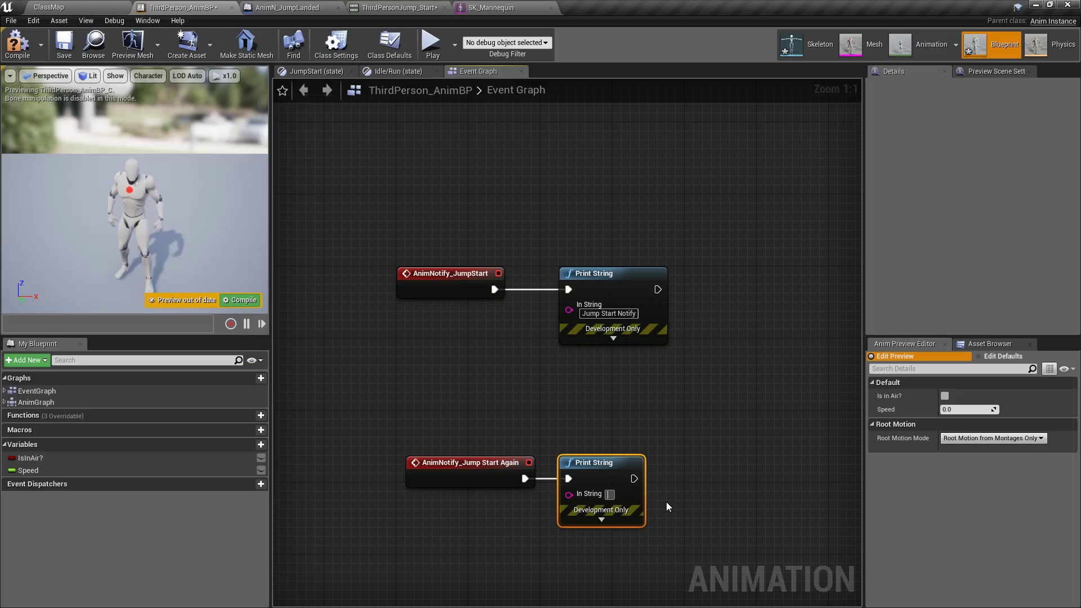
type("ta")
key("BackSpace")
key("BackSpace")
key("BackSpace")
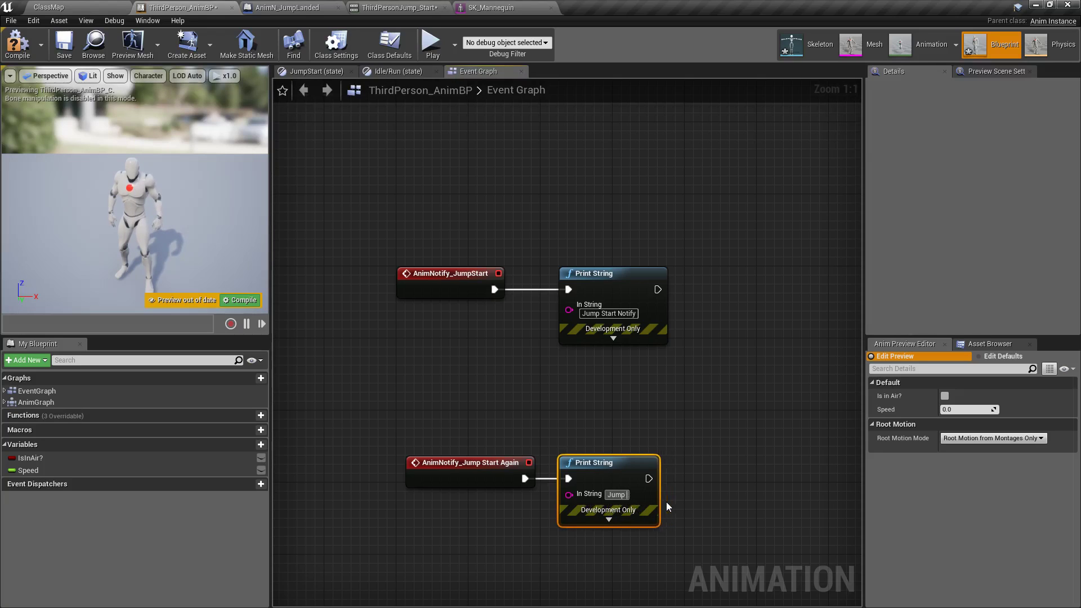
type("Again")
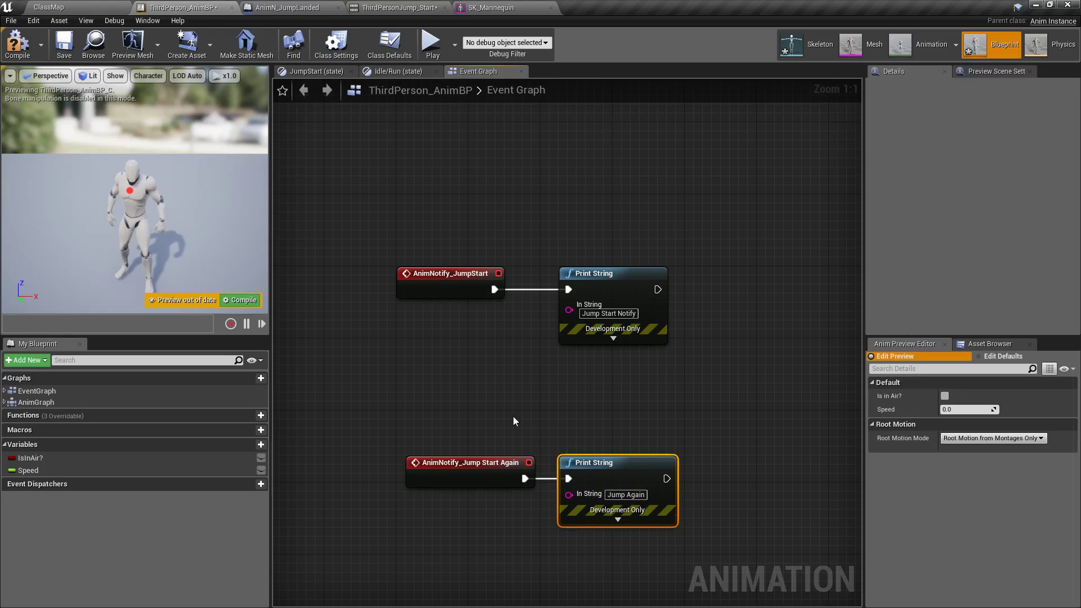
left_click(64, 45)
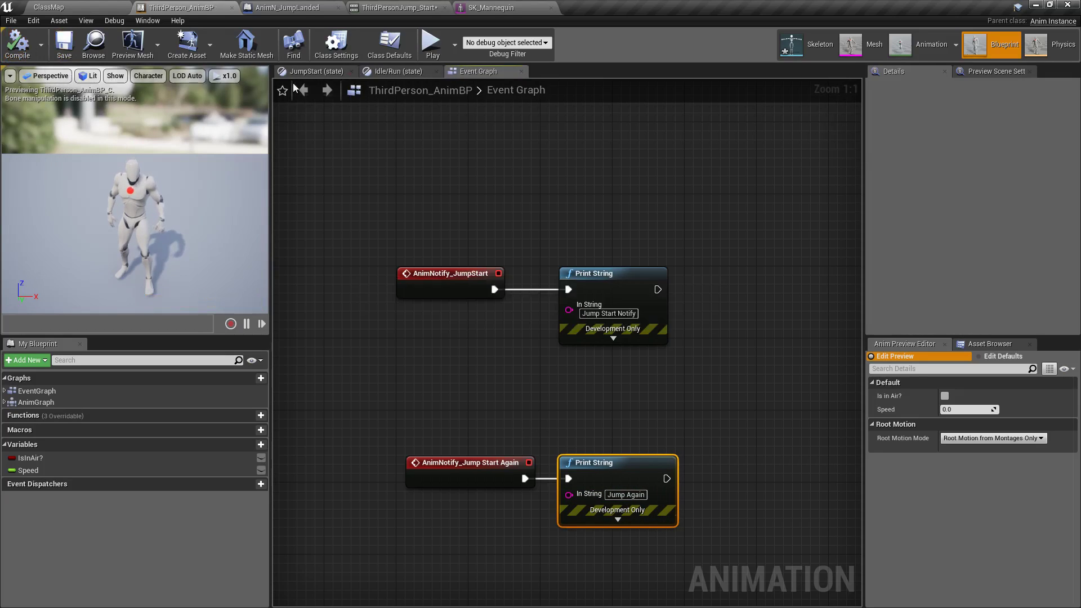
Step: Play the game preview, make the character jump to test the notify messages, and end the session
left_click(431, 44)
key("space")
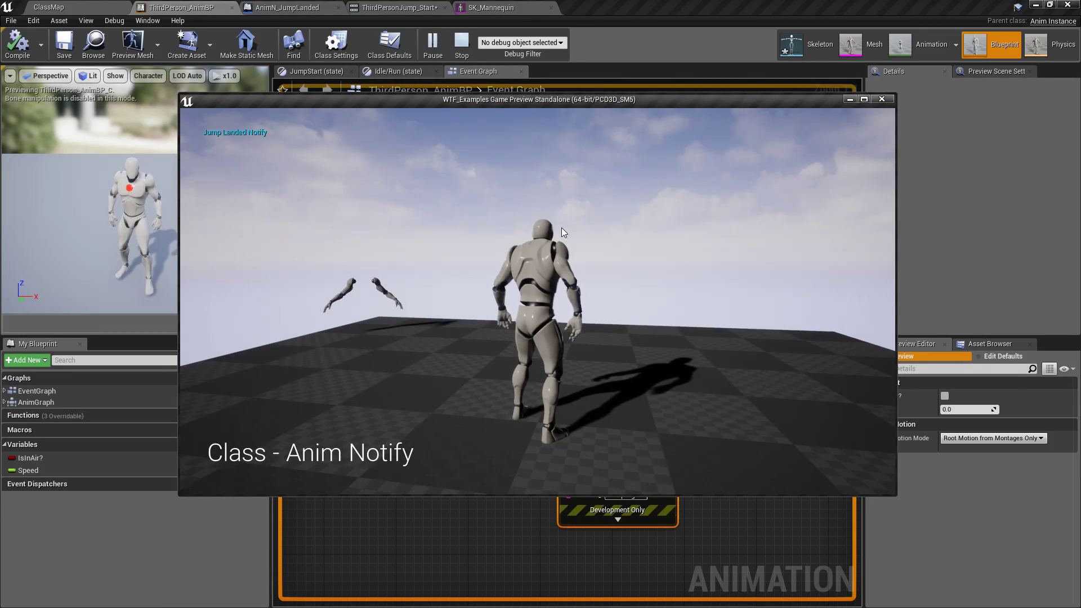
key("space")
key("Escape")
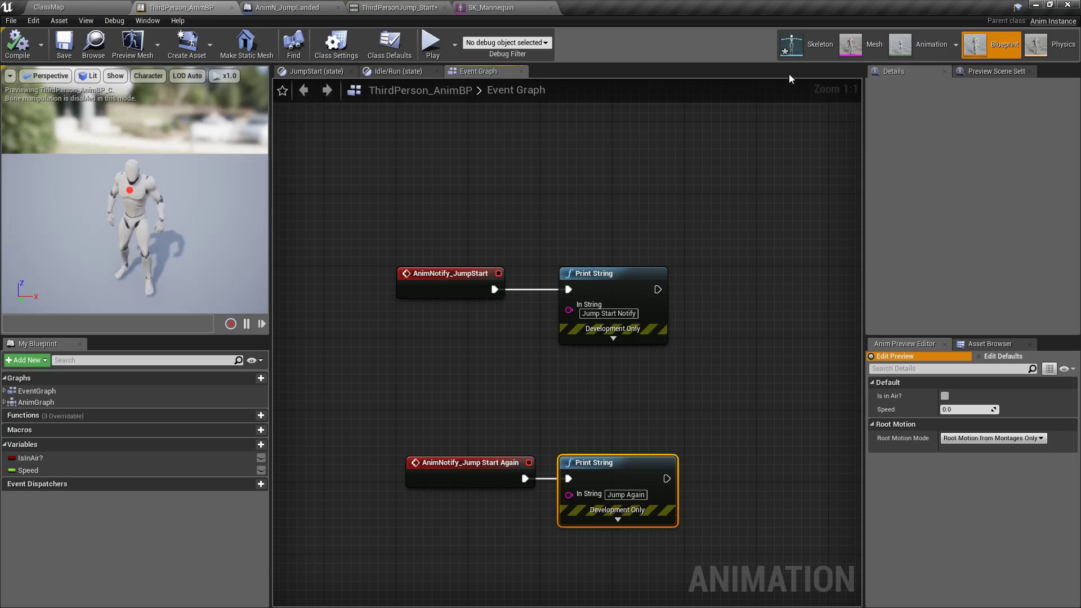
Step: Compare the JumpStart and Jump Start Again notifies on ThirdPersonJump_Start with their matching events in the blueprint's event graph
left_click(926, 45)
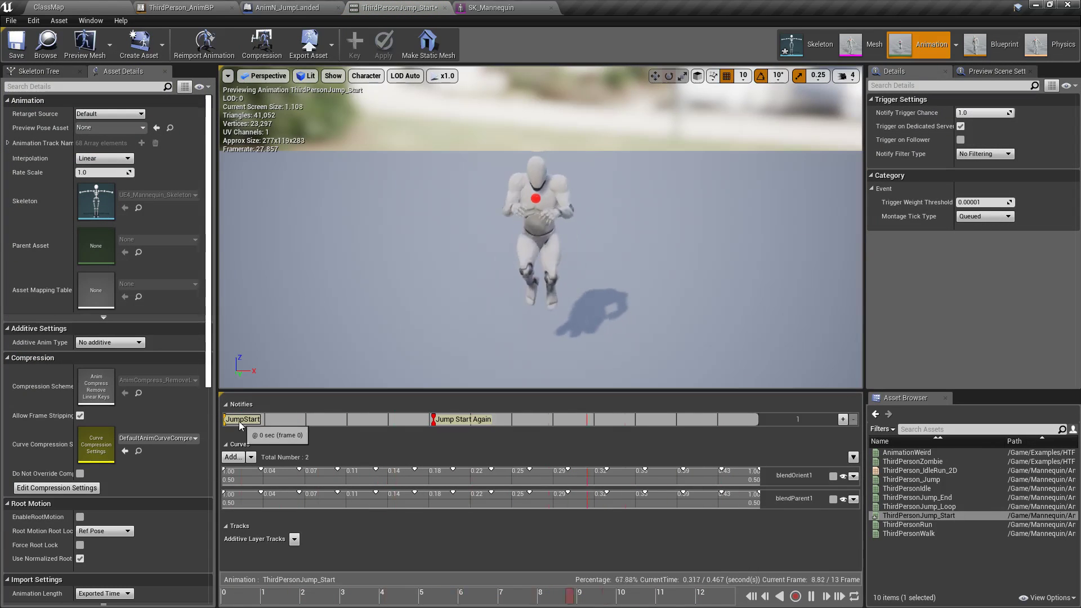
left_click(991, 45)
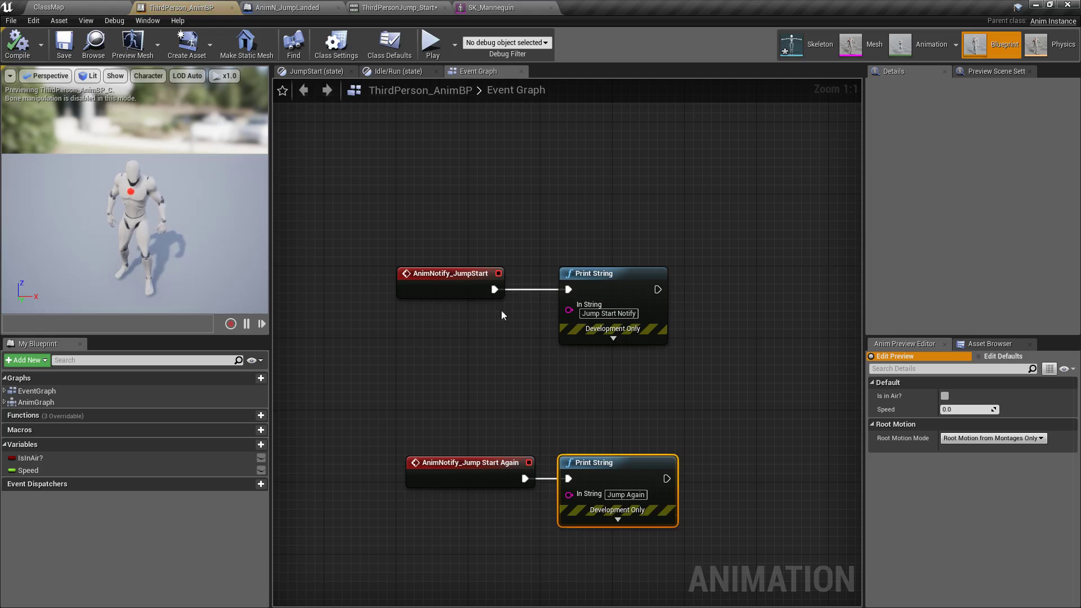
left_click_drag(382, 249, 698, 363)
left_click(940, 51)
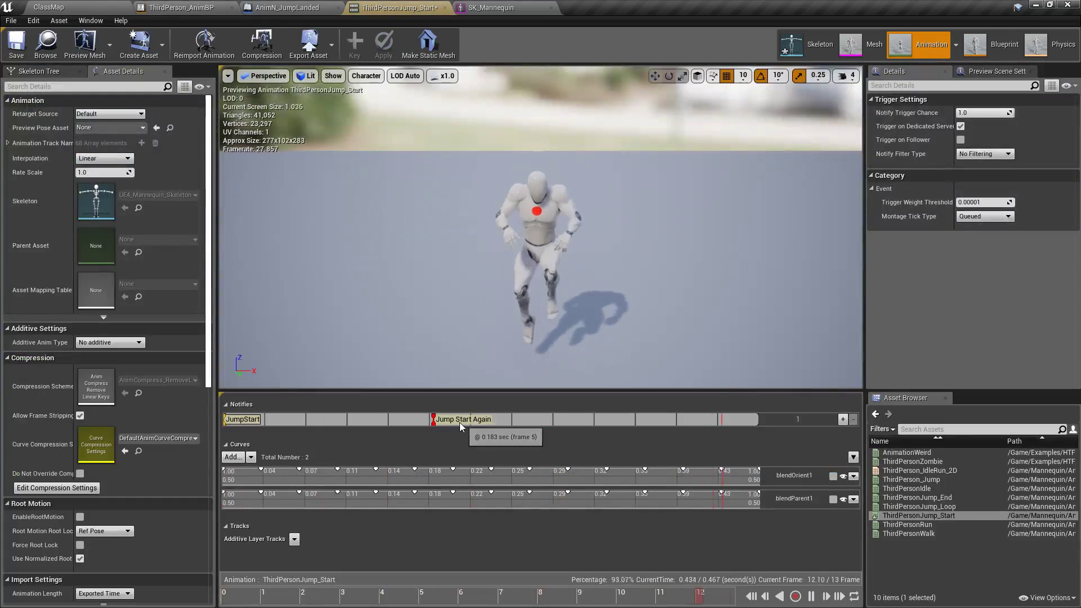
left_click(991, 45)
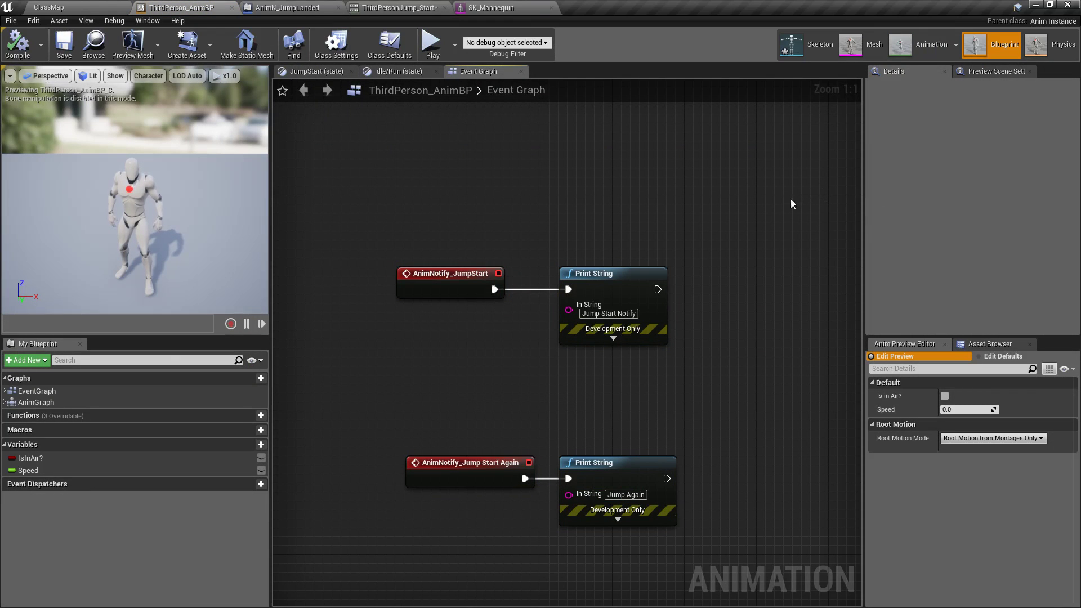
Step: Delete the Jump Start Again event and its Print String, and disconnect the JumpStart event from its Print String node
scroll(758, 302, "down", 4)
right_click_drag(712, 277, 566, 321)
scroll(611, 283, "down", 3)
scroll(589, 350, "up", 3)
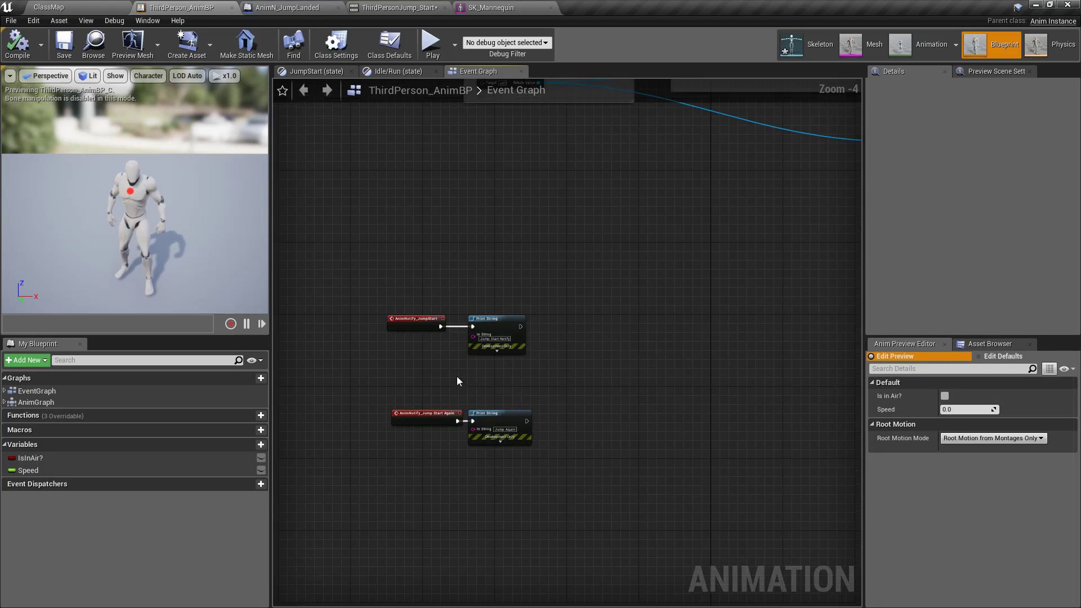
key("Delete")
scroll(474, 391, "up", 3)
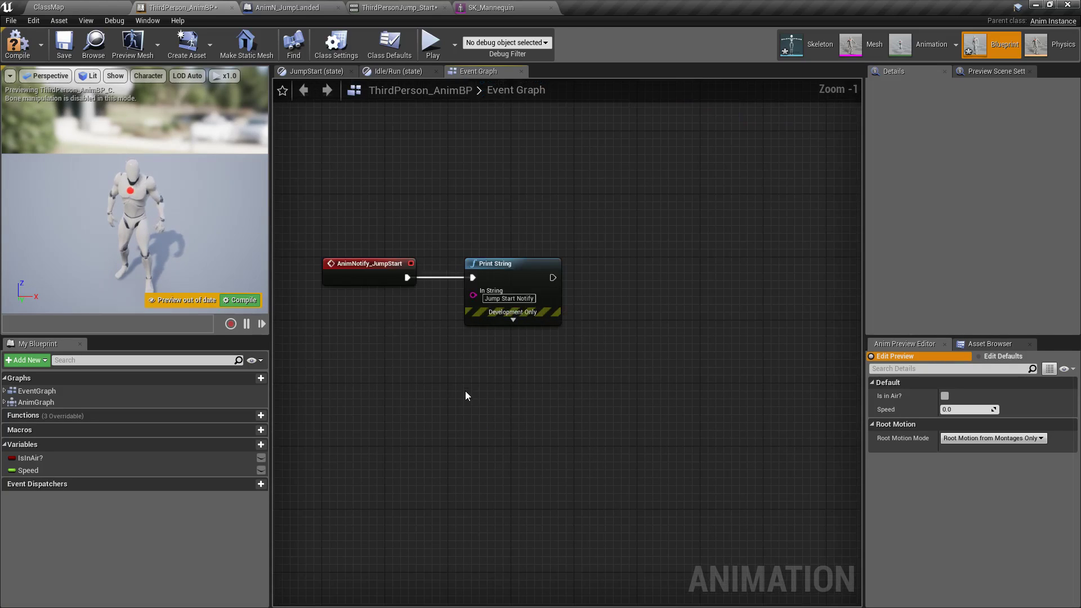
right_click_drag(465, 394, 473, 419)
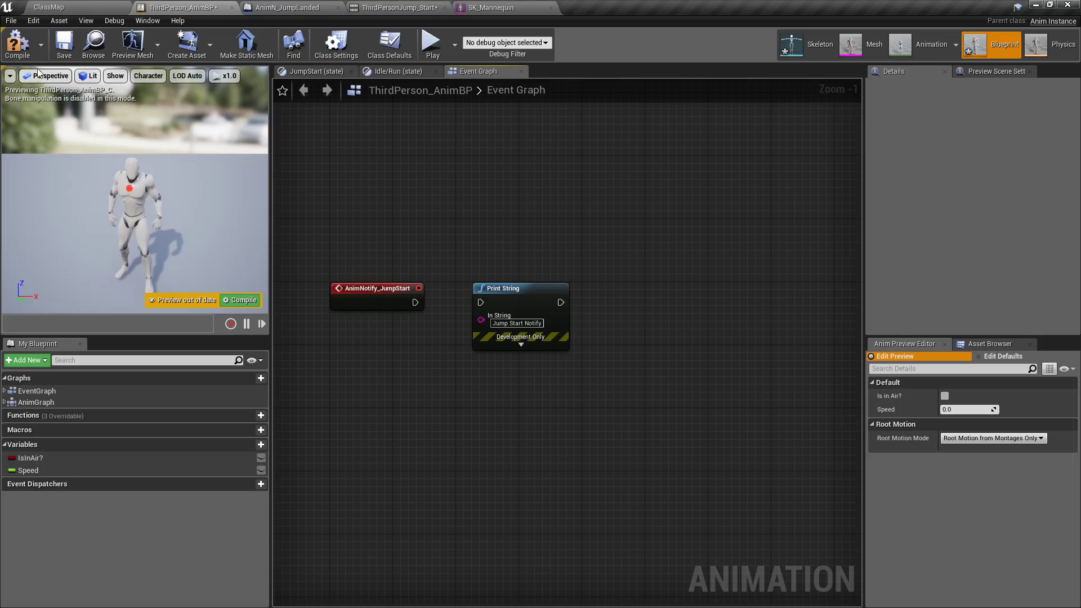
Step: Delete the Jump Start Again notify from the ThirdPersonJump_Start animation and save the animation
left_click(928, 48)
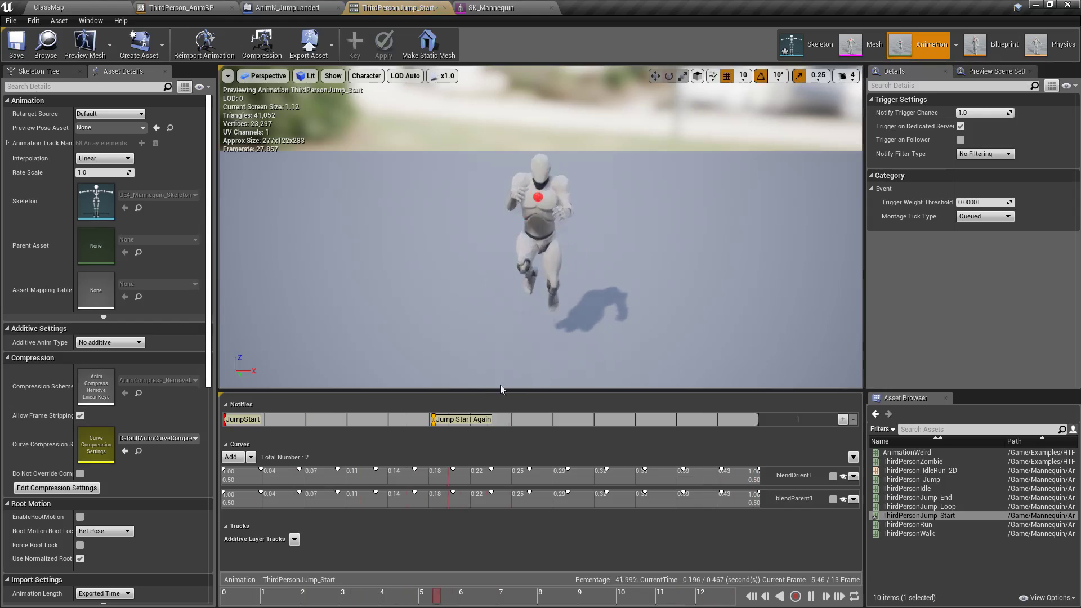
right_click(448, 422)
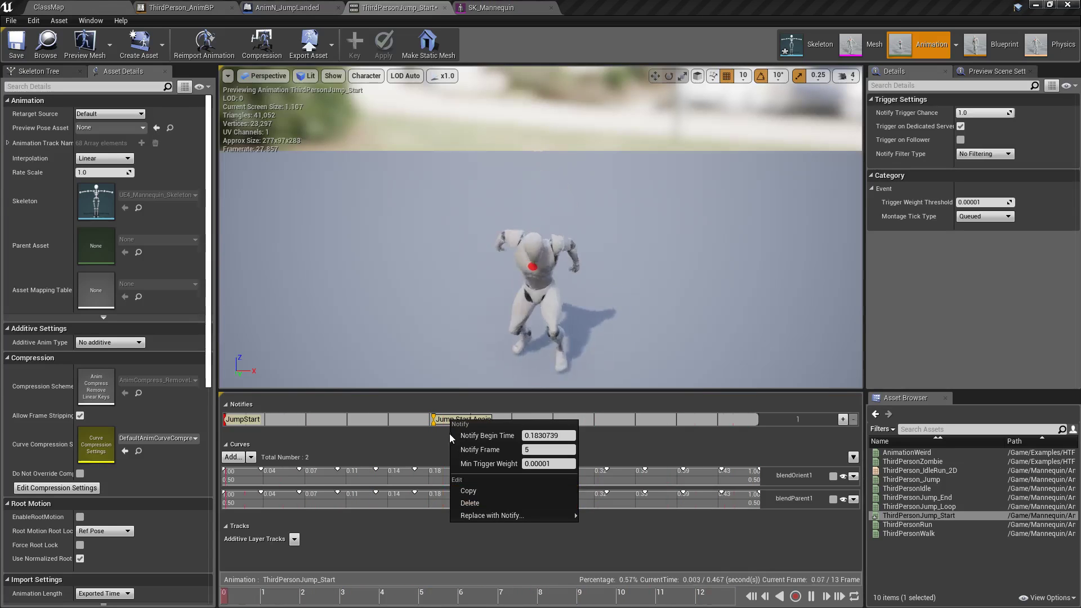
left_click(469, 503)
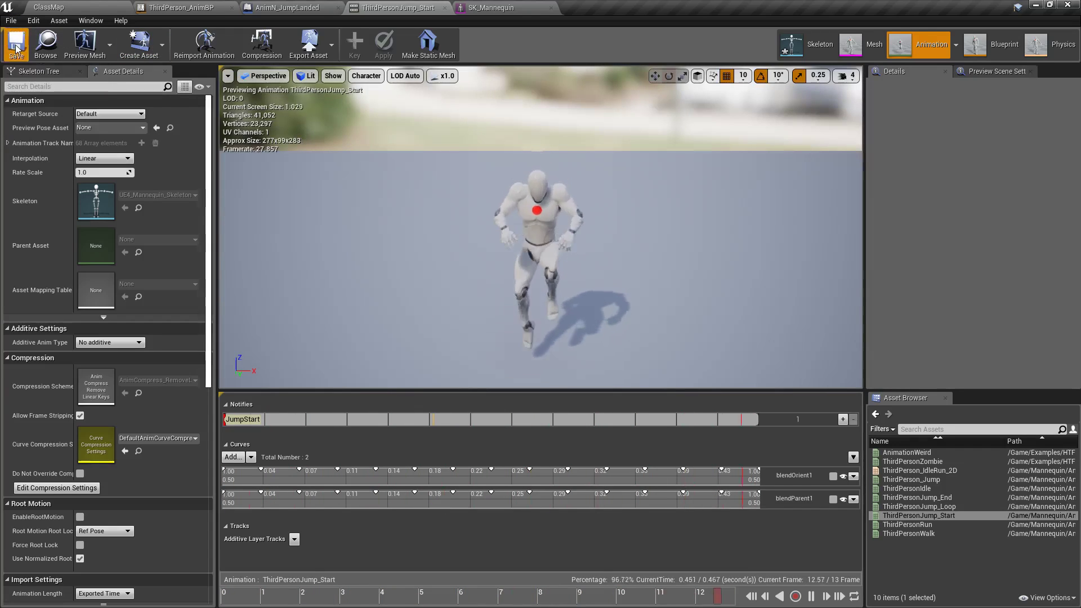
Step: Play the ClassMap level, test the character's jump, and stop the session
left_click(63, 9)
left_click(565, 55)
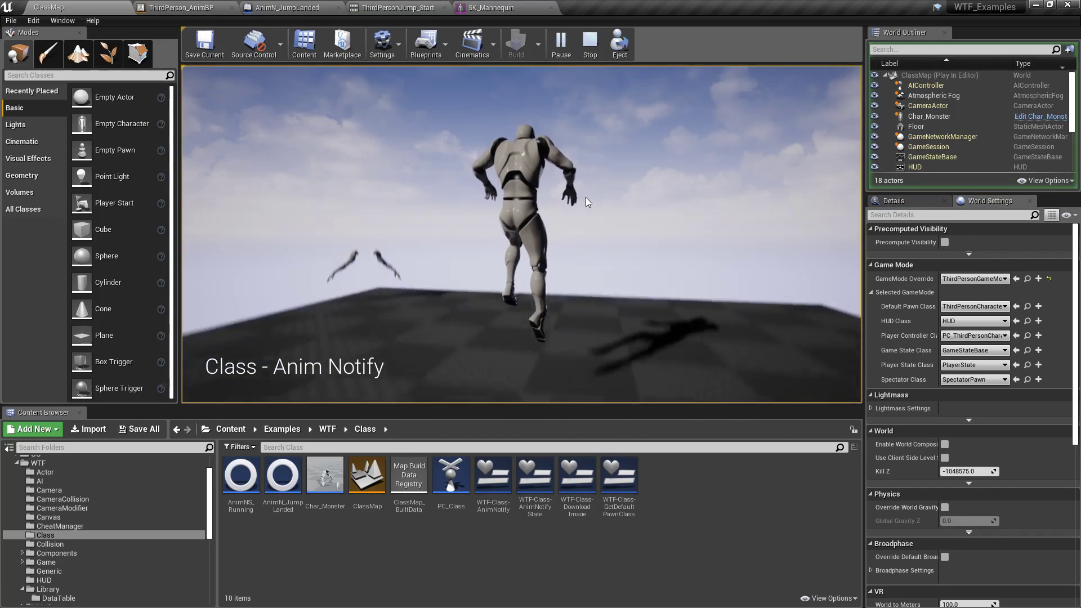
key("Escape")
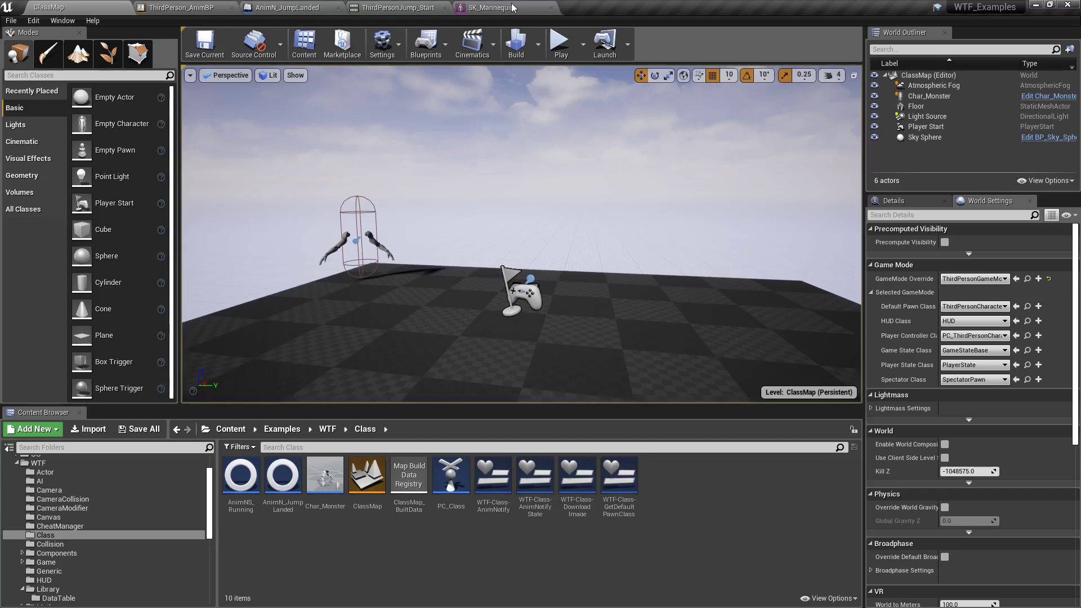
Step: Open the ThirdPerson_Jump animation from the mannequin's animation assets and inspect its Jump Landed notify
left_click(508, 7)
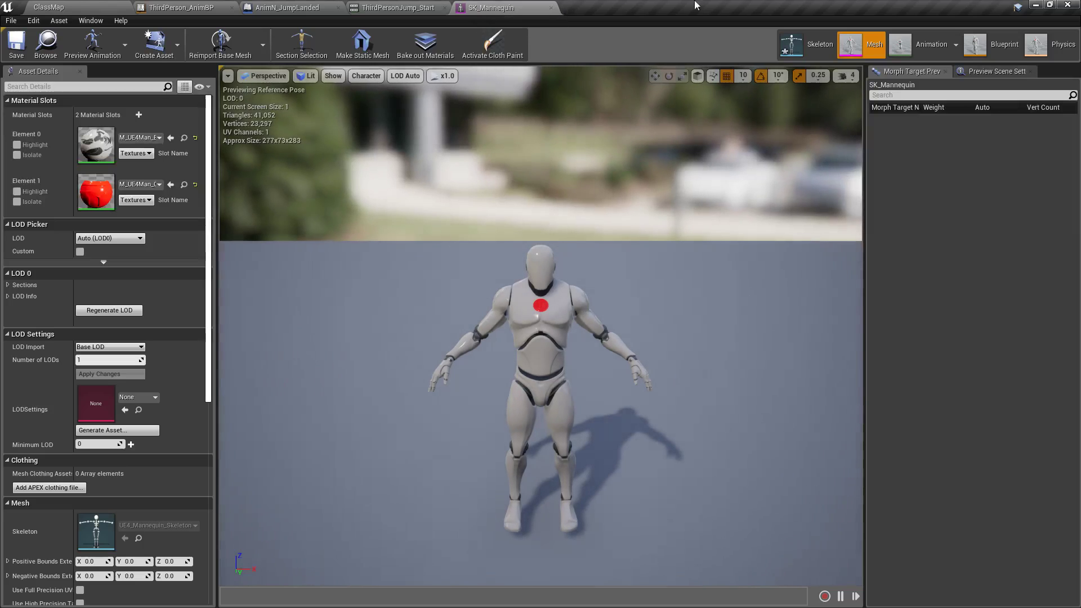
left_click(930, 50)
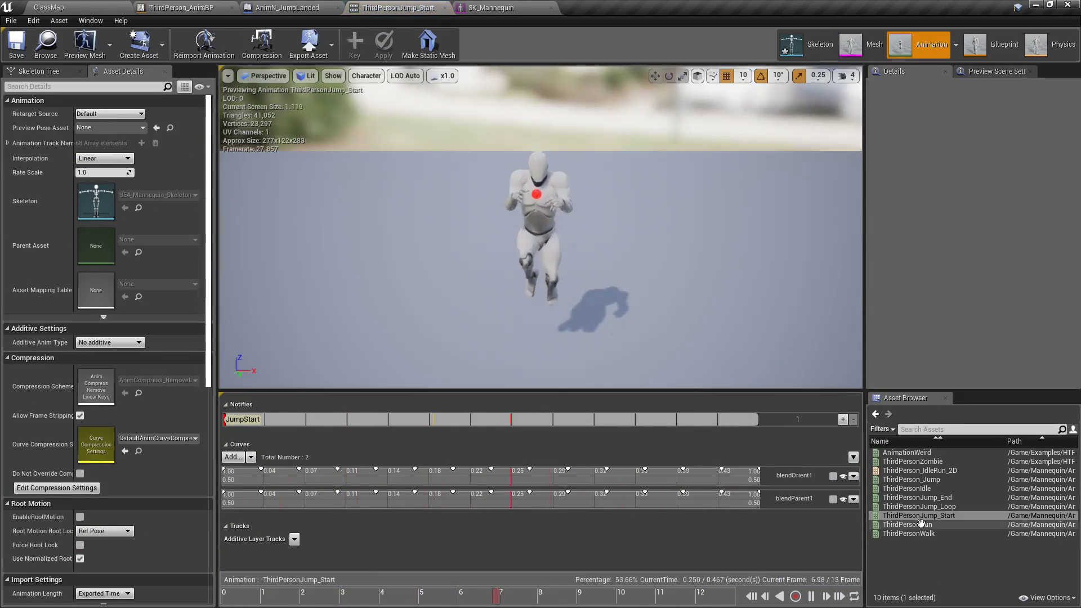
left_click(910, 479)
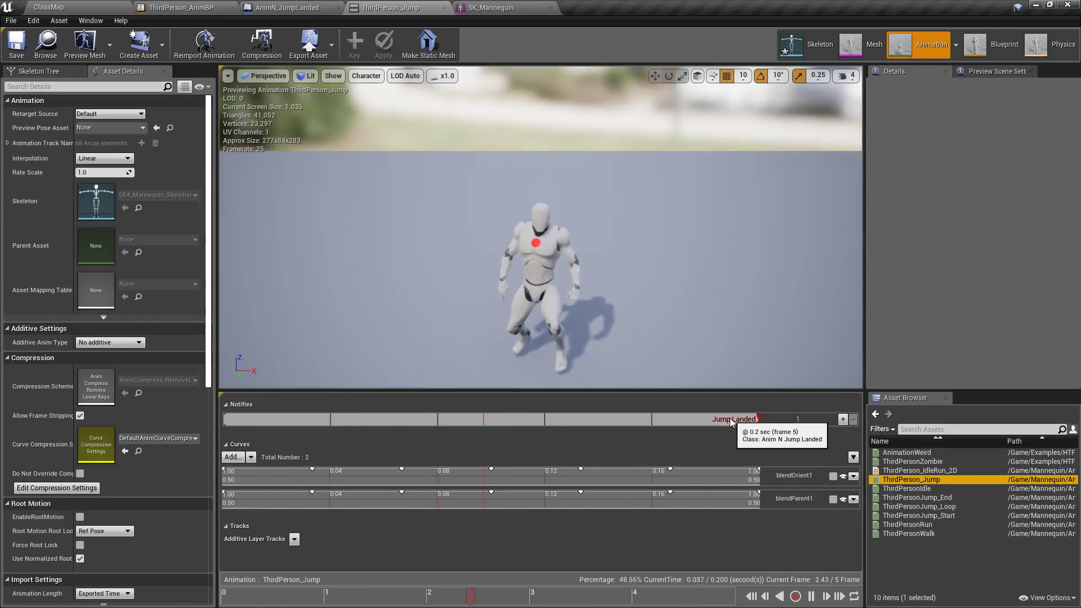
Step: Open the JumpEnd state in ThirdPerson_AnimBP's Default state machine to check which animation it plays
left_click(998, 45)
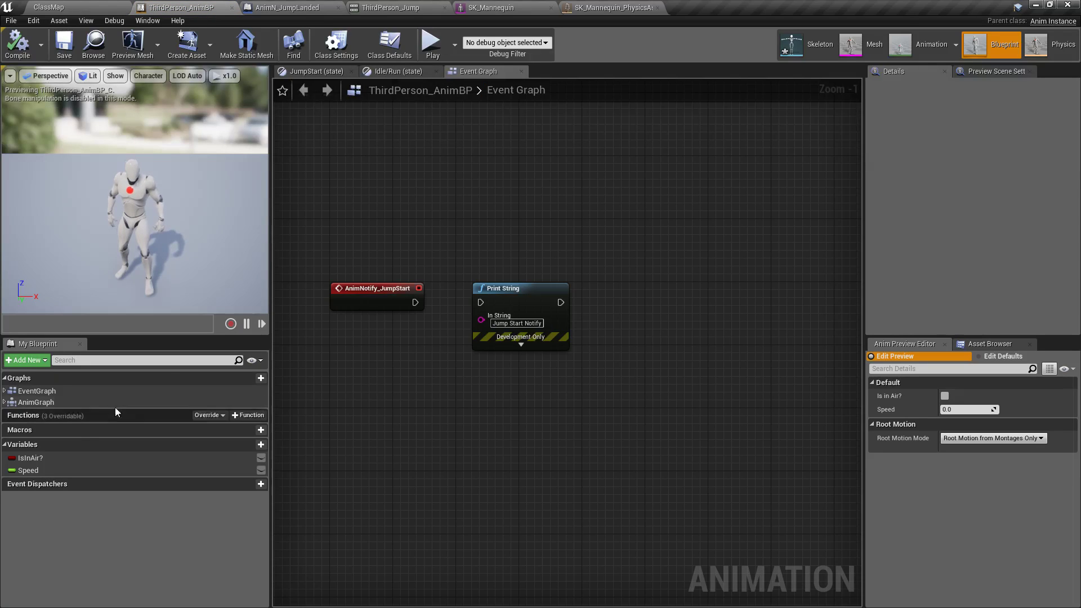
left_click(5, 401)
double_click(40, 414)
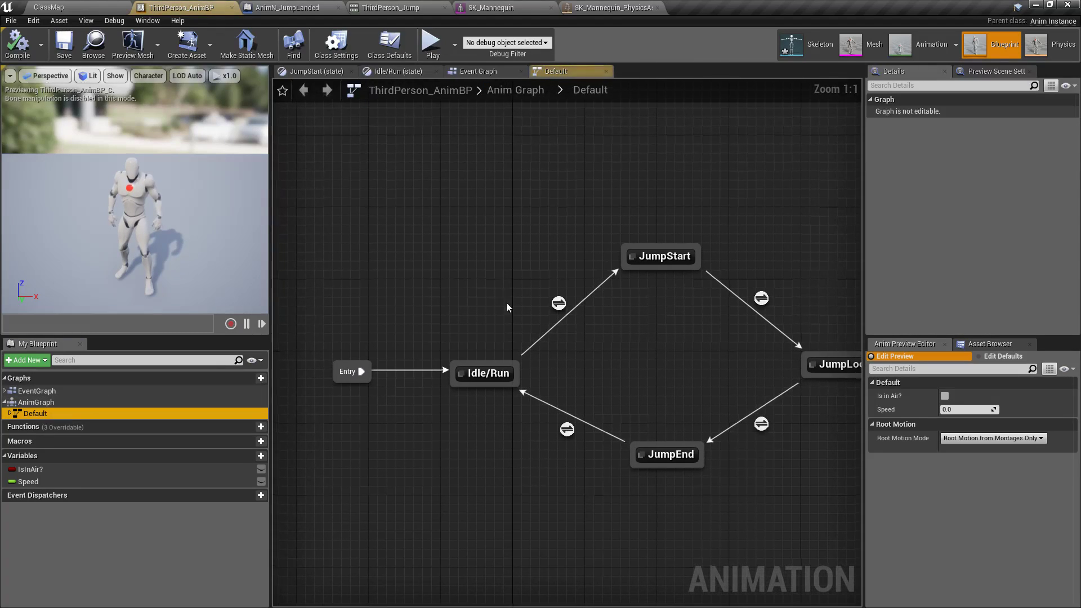
left_click(581, 403)
double_click(585, 403)
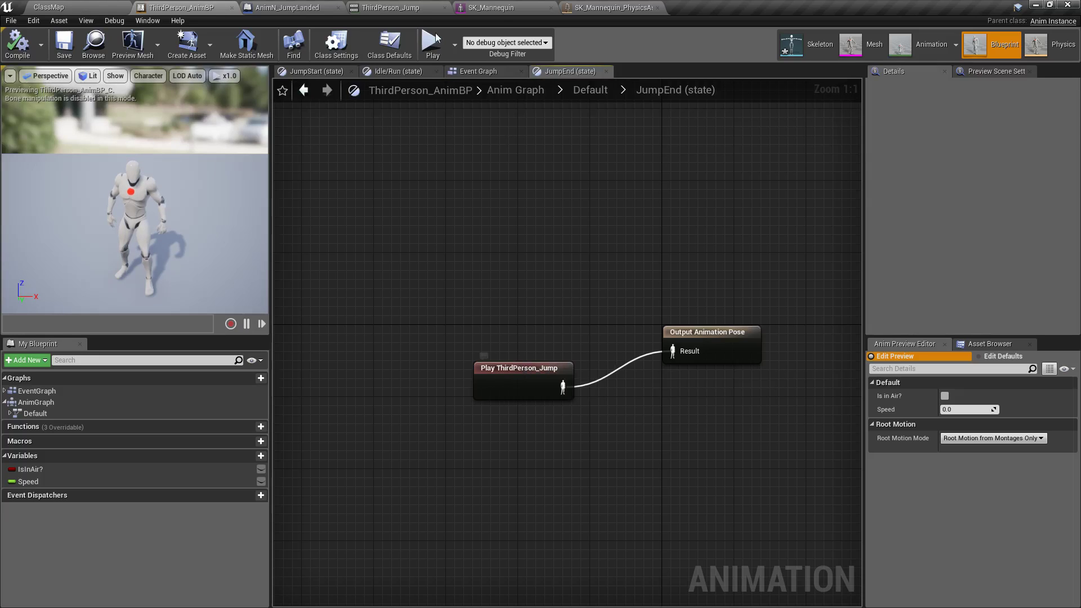
Step: Review the Jump Landed notify's colour and timing settings in ThirdPerson_Jump, and open its notify blueprint
left_click(387, 7)
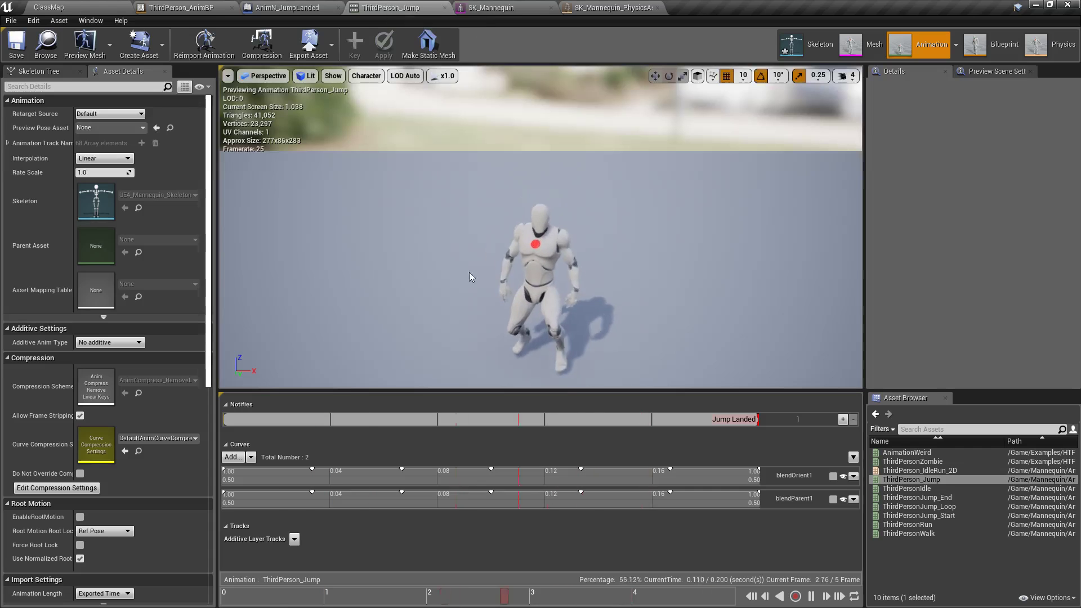
left_click(737, 419)
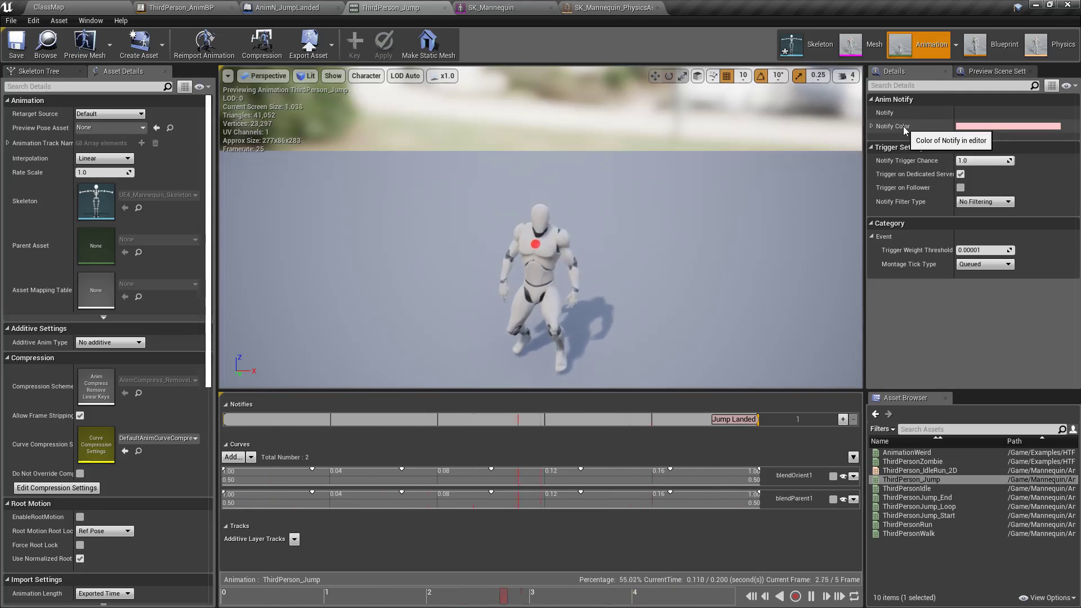
left_click(871, 126)
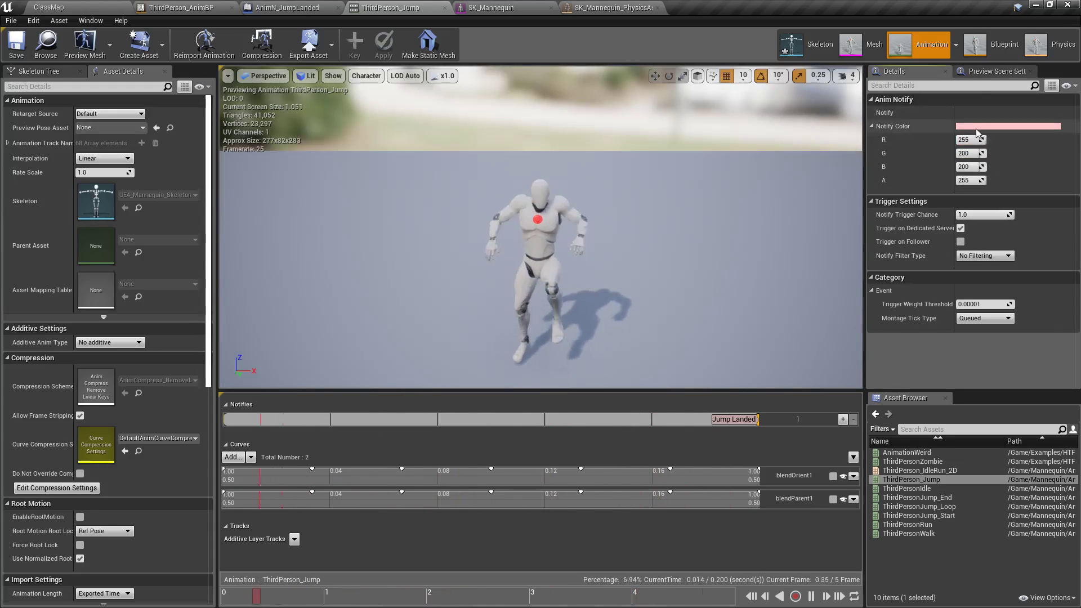
left_click(872, 126)
right_click(731, 417)
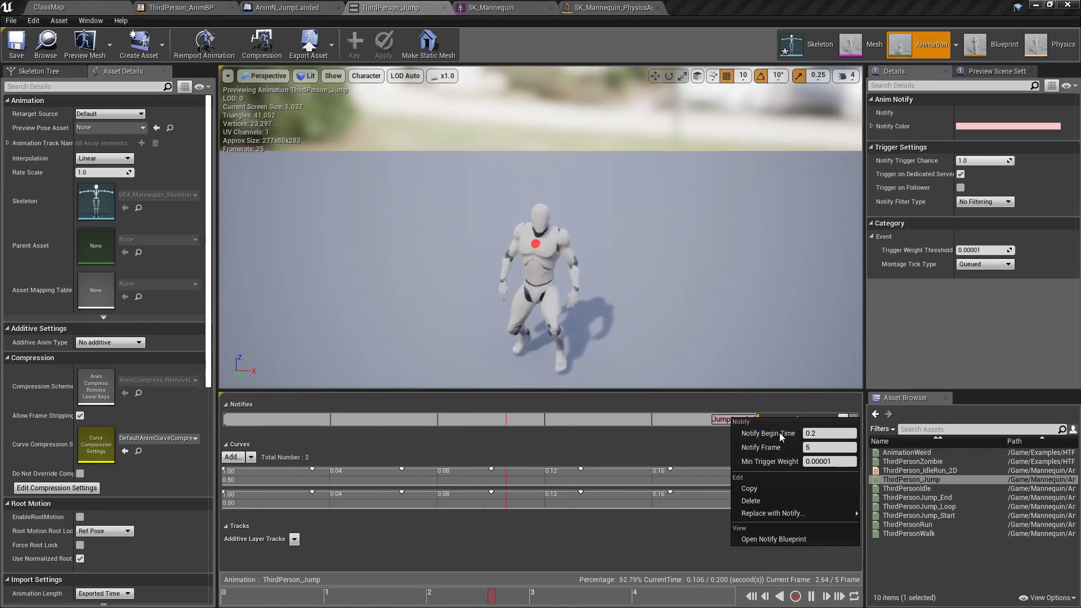
left_click(765, 539)
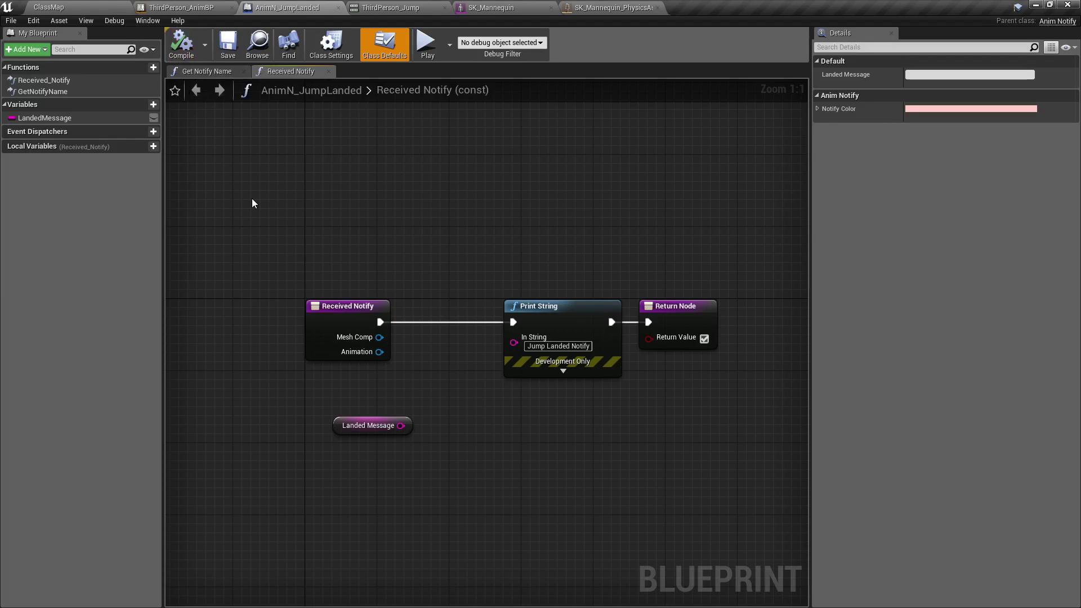
Step: Look through the notify types and skeleton notifies that can be added to the ThirdPerson_Jump notify track
left_click(112, 5)
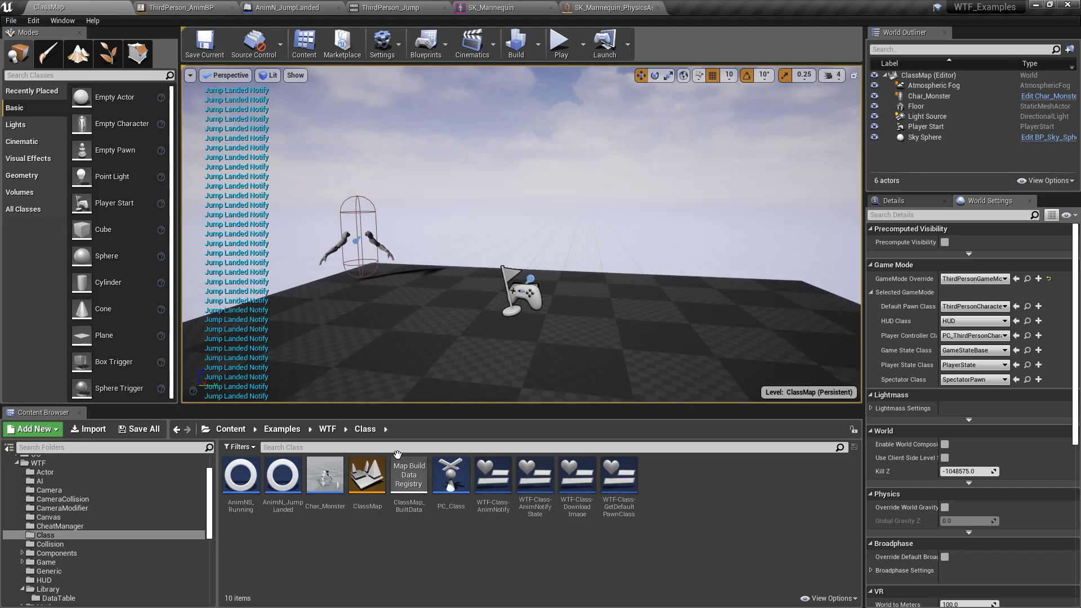
left_click(375, 8)
right_click(460, 421)
mouse_move(489, 437)
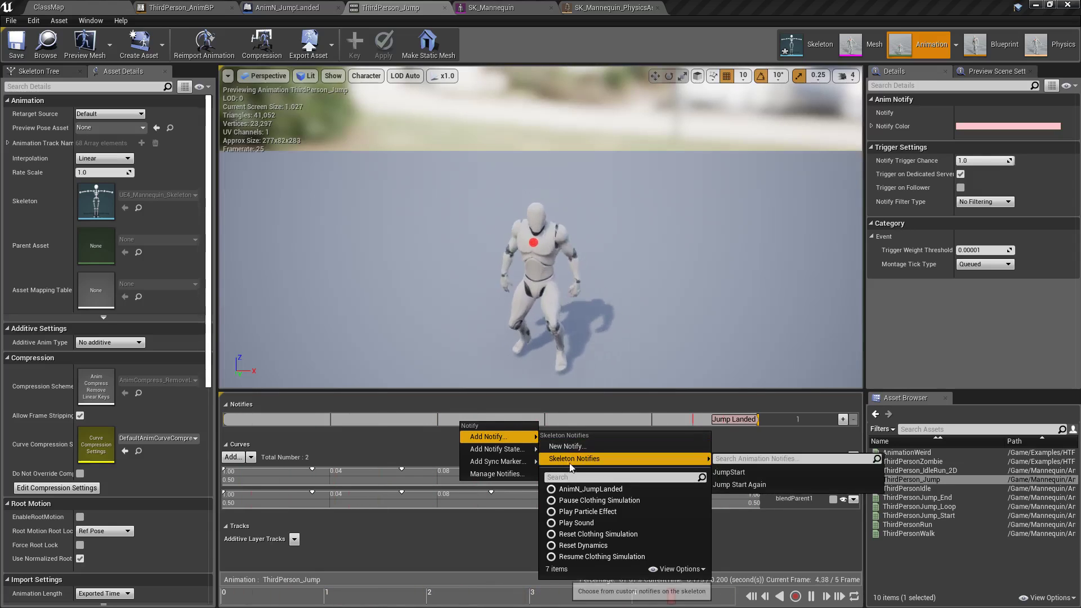
left_click(458, 438)
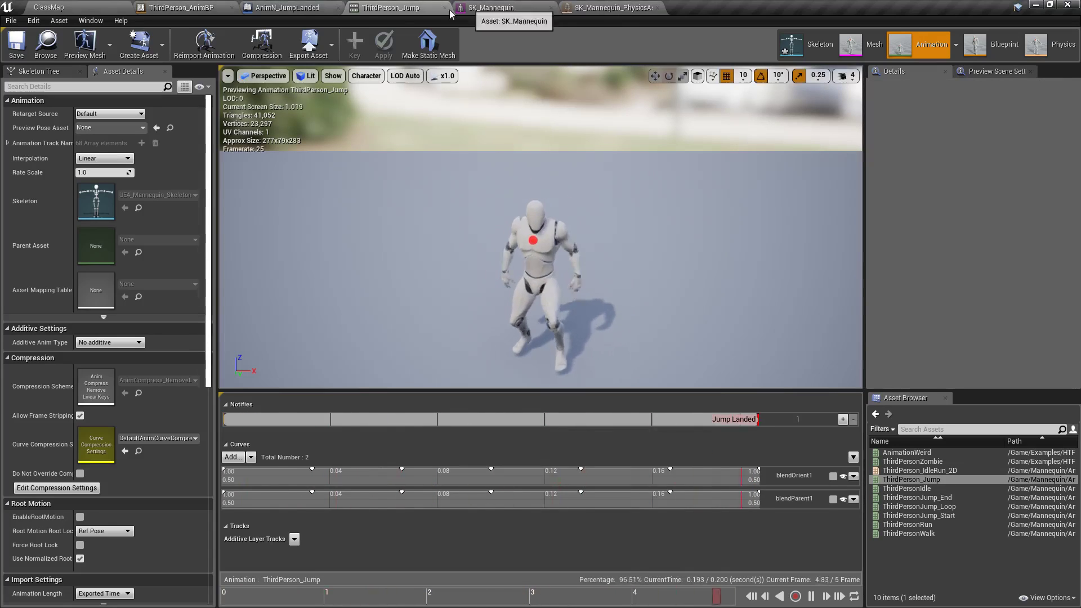
Step: Create a Blueprint class in ClassMap's Class folder with AnimNotify as its parent, and name it AnimN_AnotherOne
left_click(79, 5)
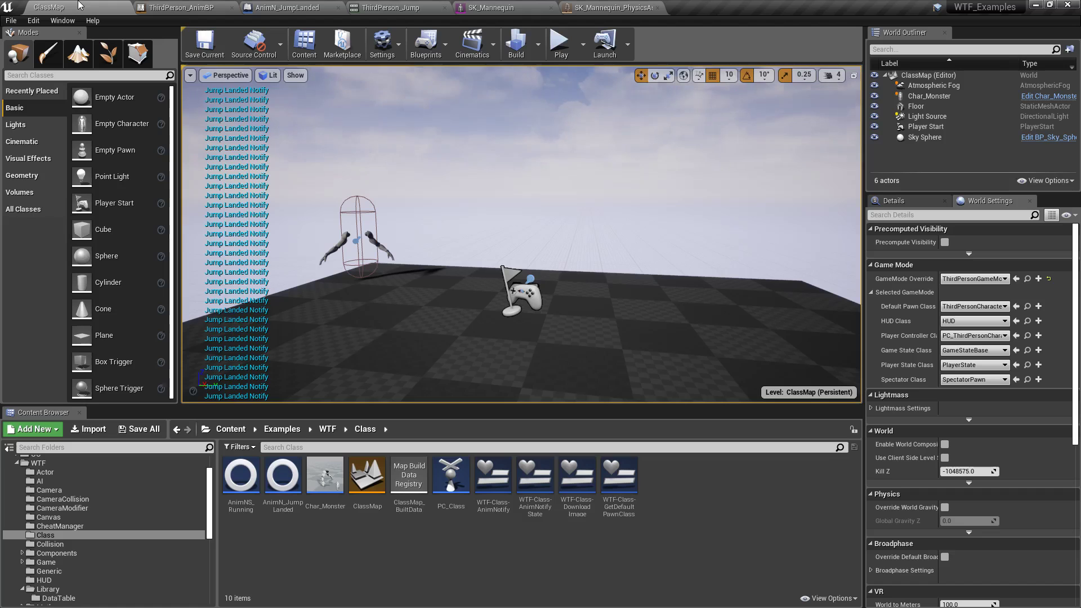
right_click(415, 546)
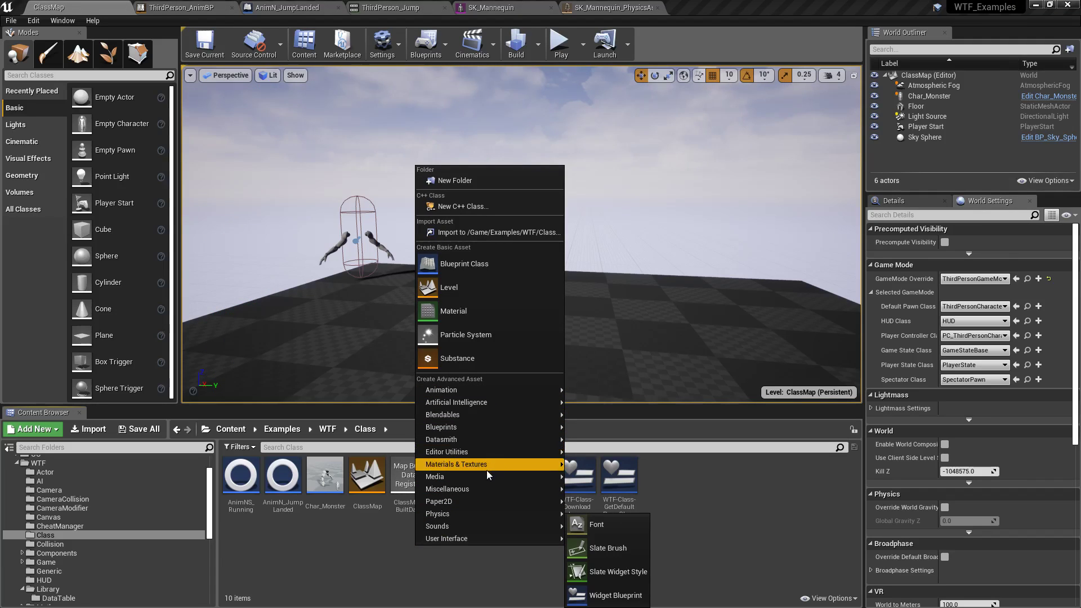
left_click(455, 260)
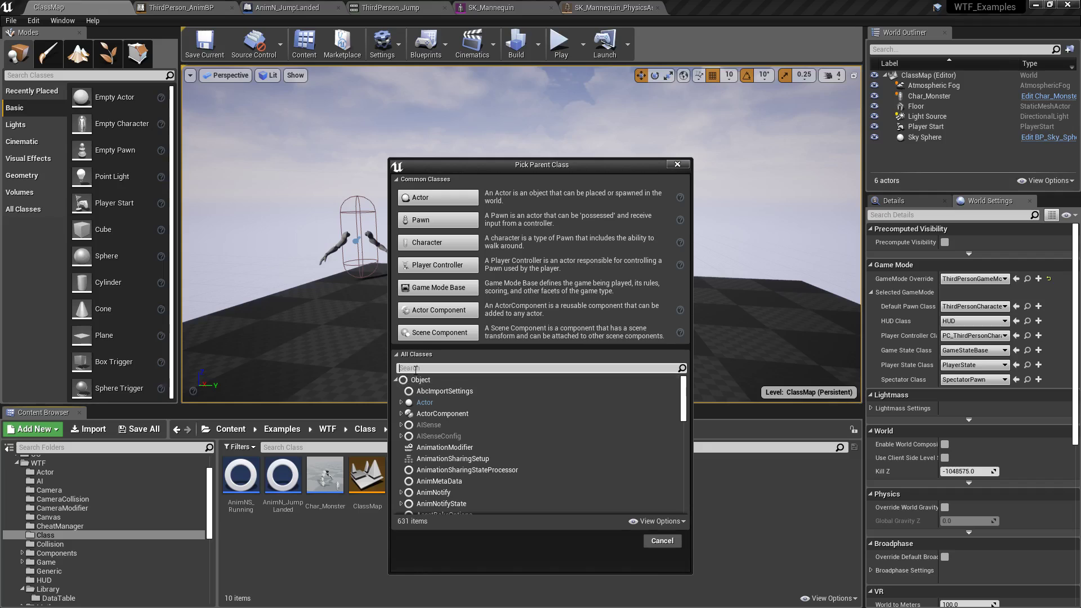
left_click(415, 369)
type("notify")
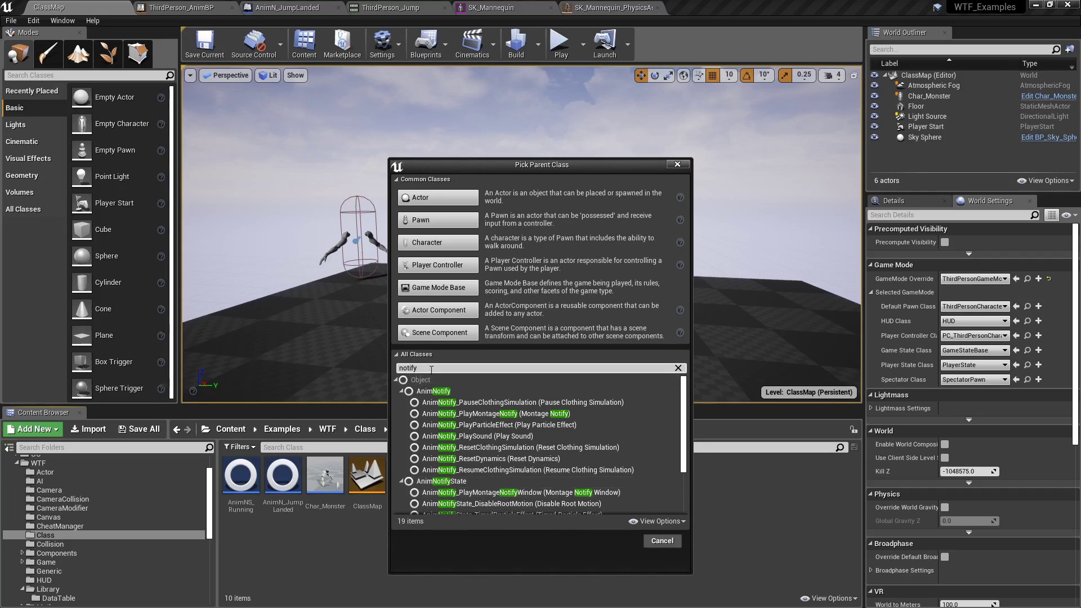
left_click(444, 391)
left_click(616, 540)
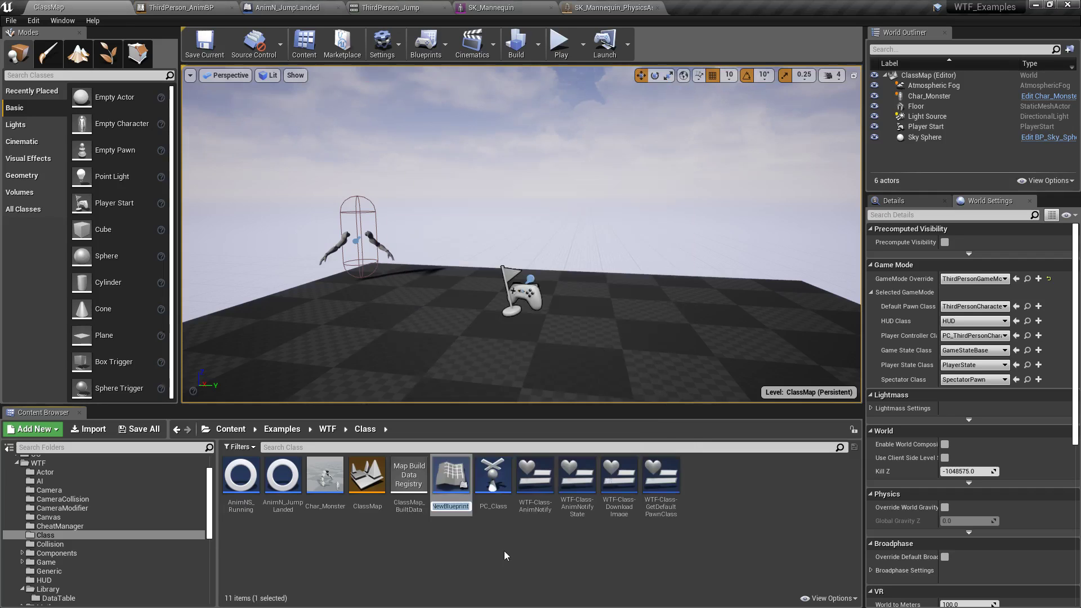
type("Anim")
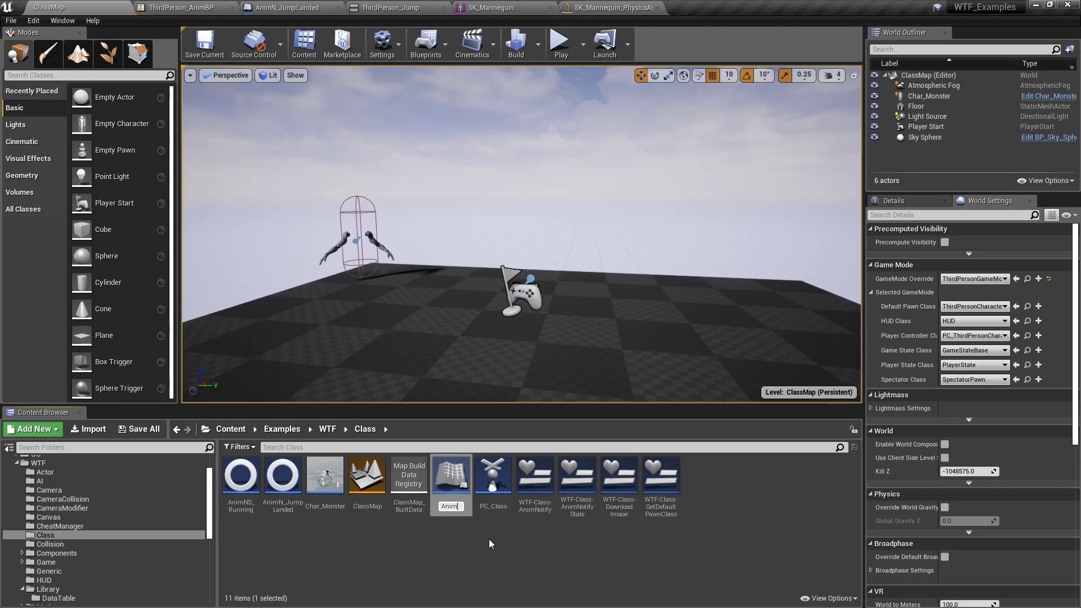
type("N_A")
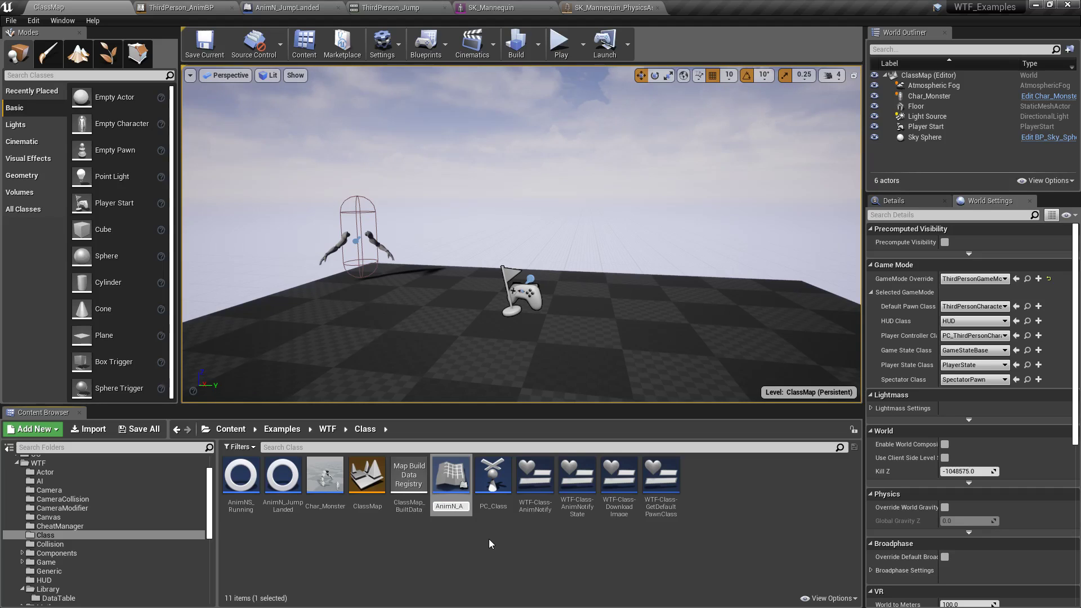
type("notherOne")
key("Return")
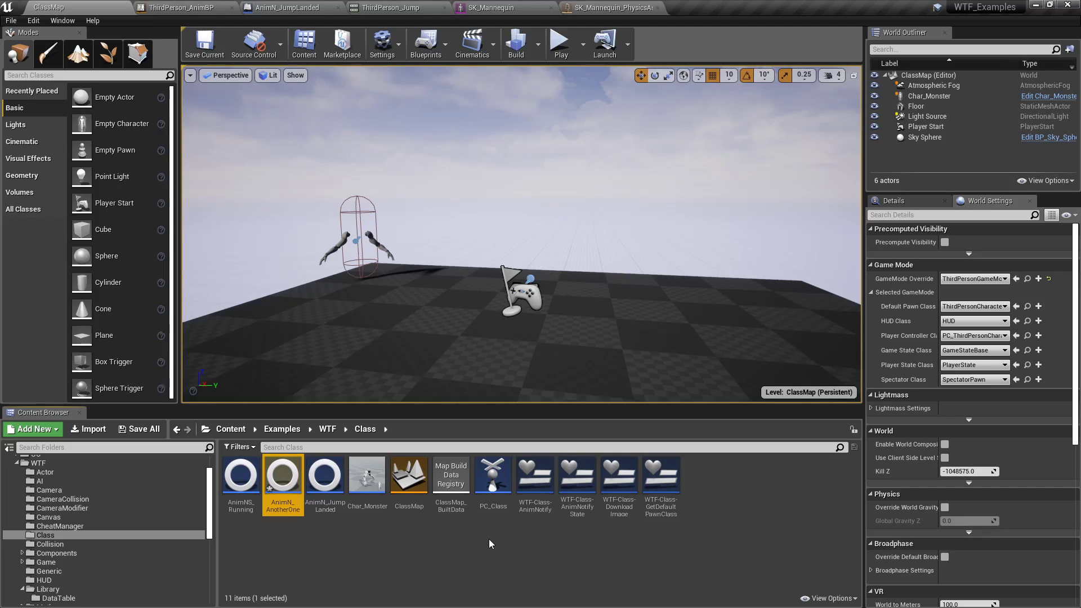
Step: Open AnimN_AnotherOne, examine its overridable functions and class defaults, and close it
double_click(282, 476)
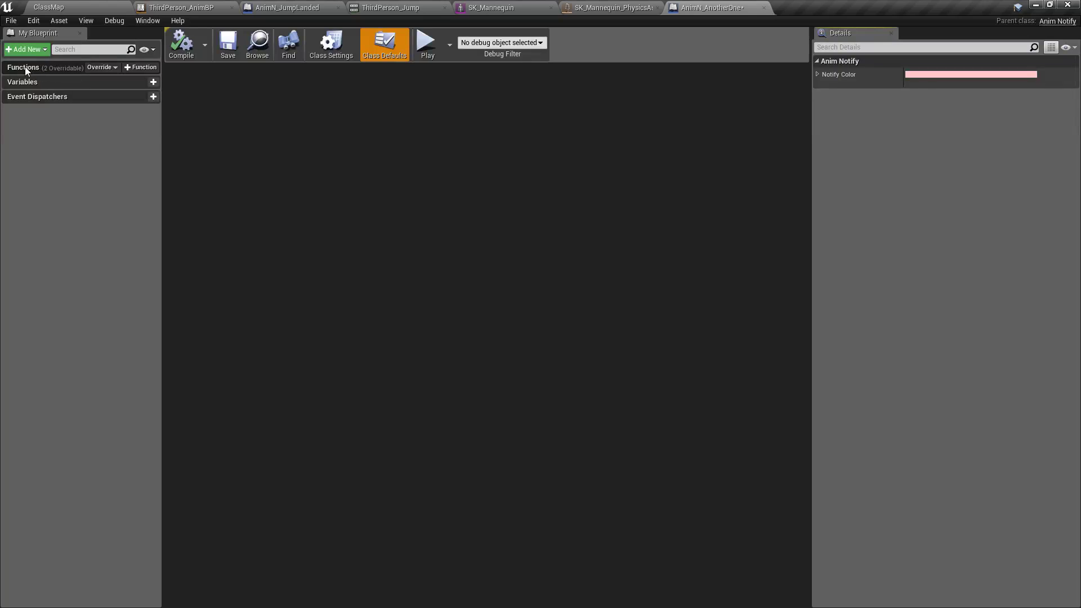
left_click(102, 66)
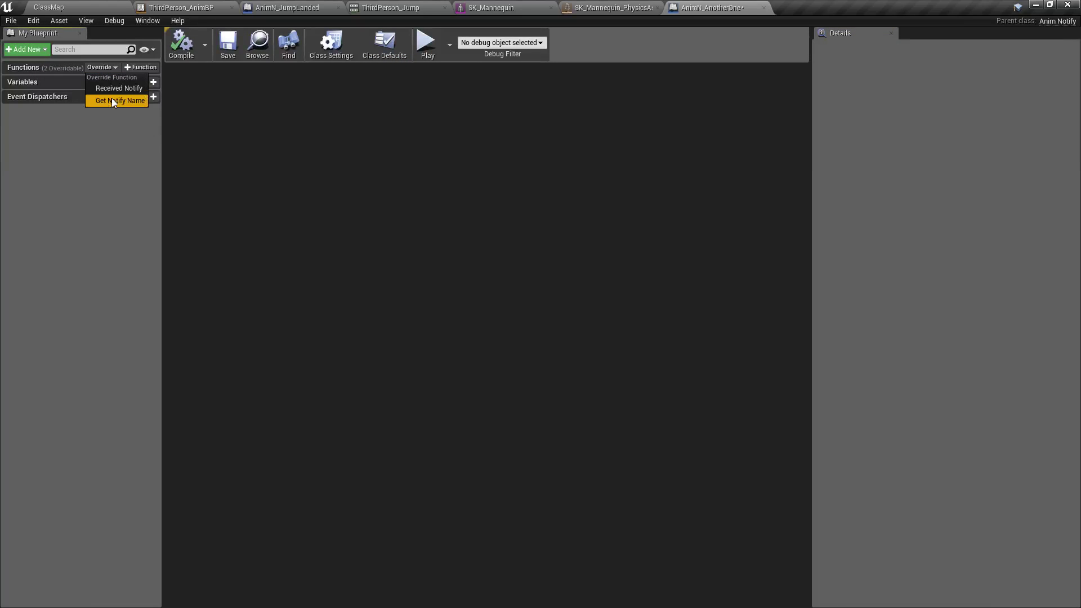
left_click(112, 124)
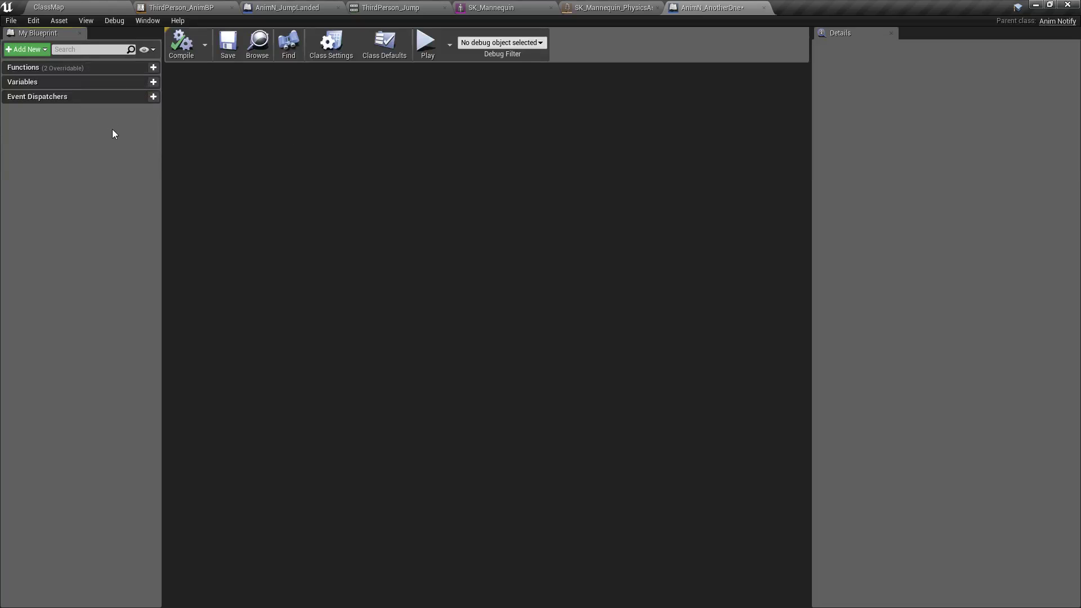
left_click(340, 44)
left_click(385, 44)
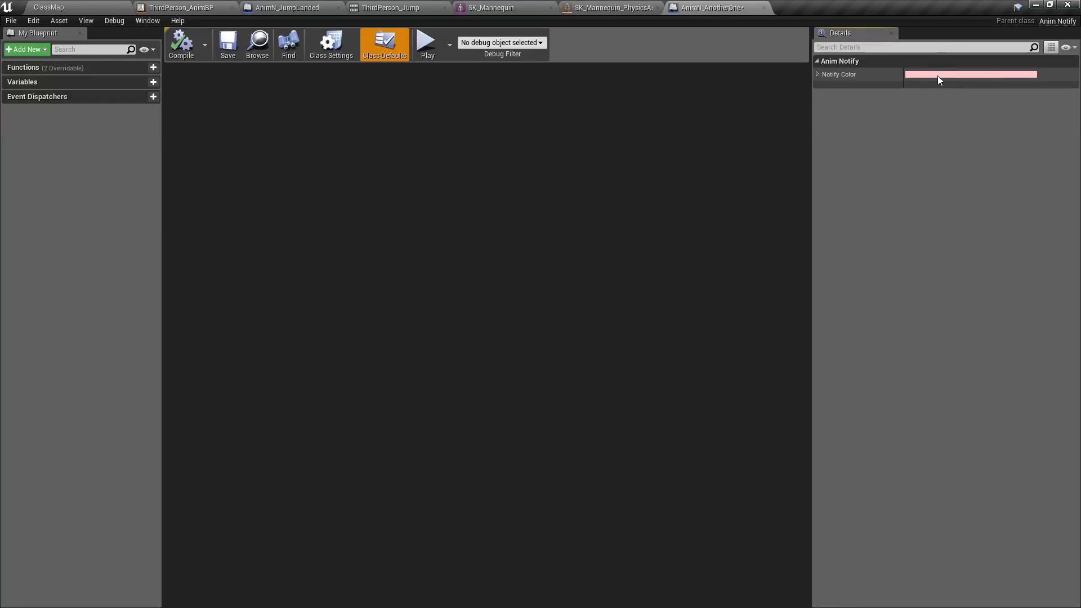
left_click(763, 7)
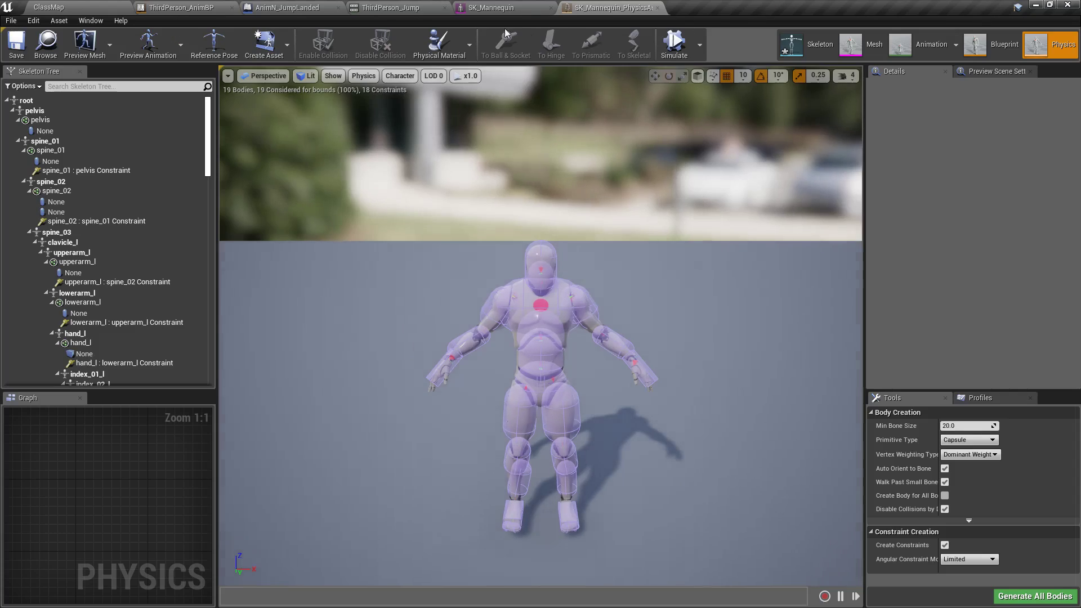
Step: Examine the Received Notify function in AnimN_JumpLanded alongside the Jump Landed notify placed in ThirdPerson_Jump
left_click(283, 13)
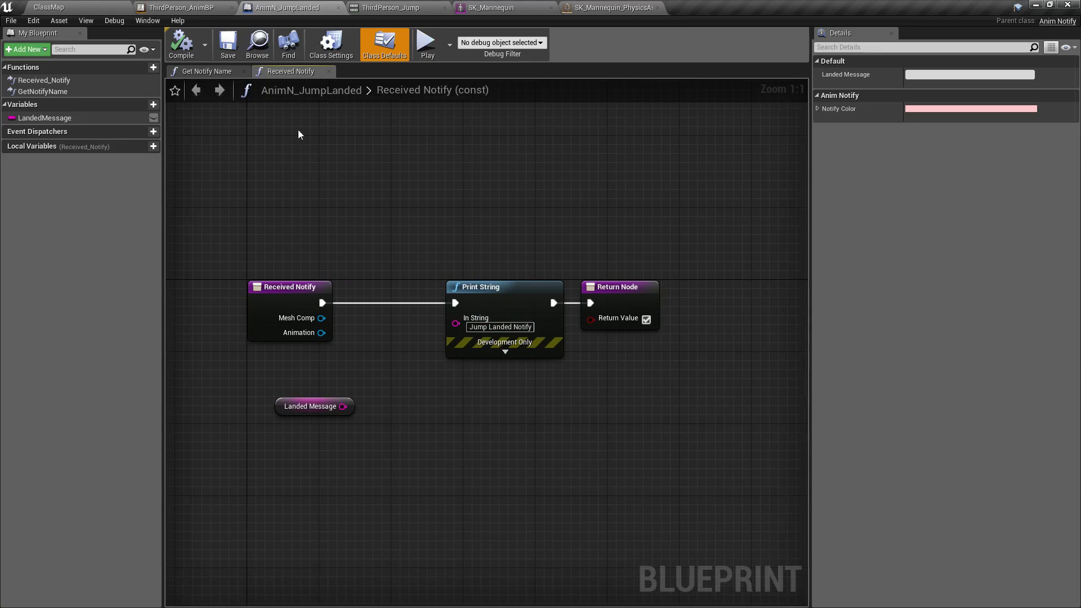
right_click_drag(331, 206, 363, 249)
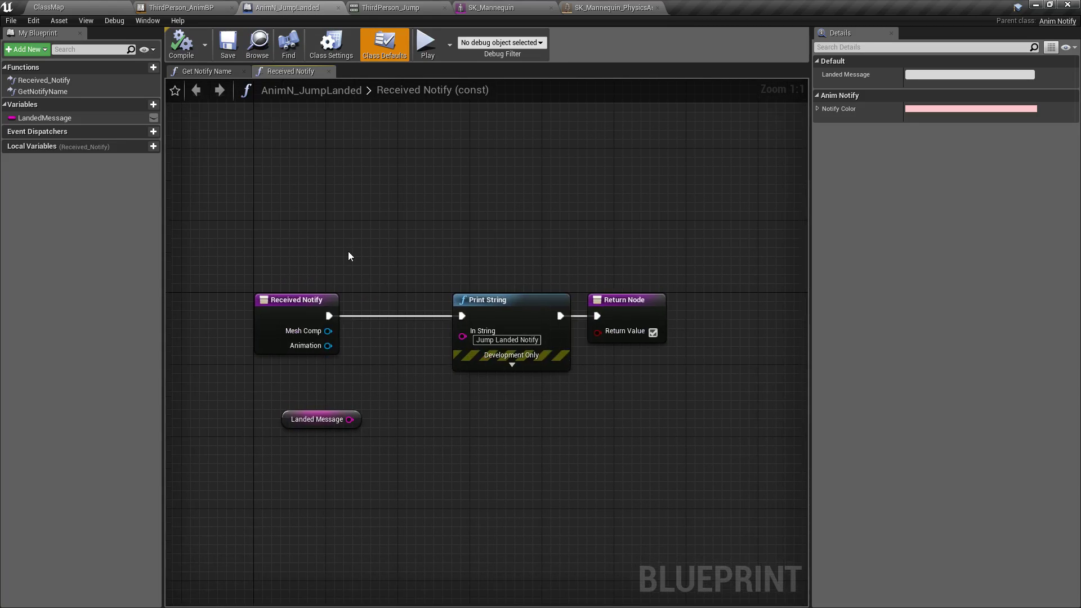
left_click(290, 307)
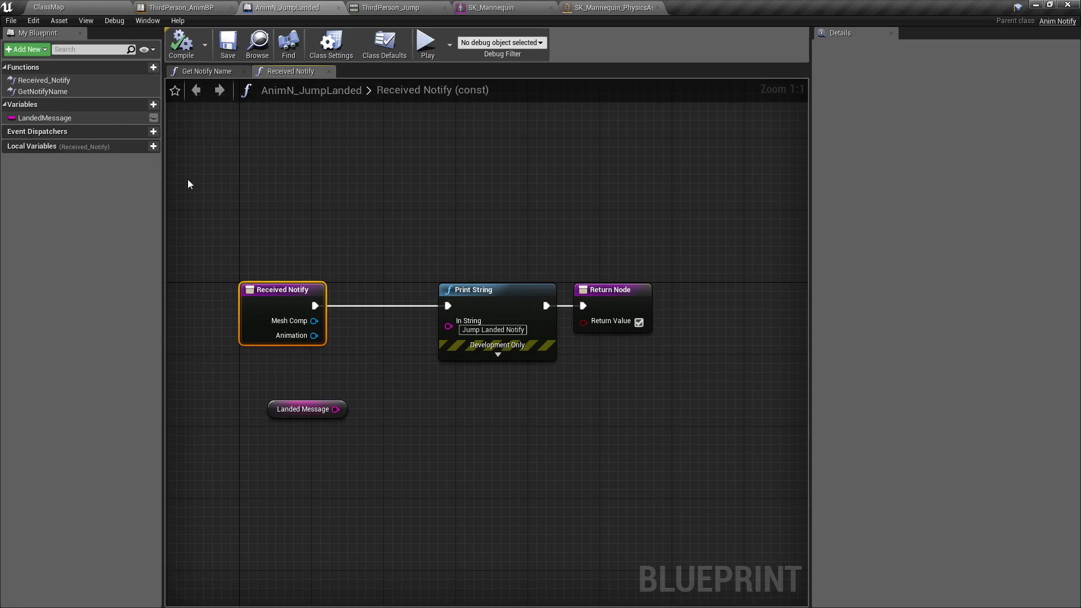
left_click(433, 8)
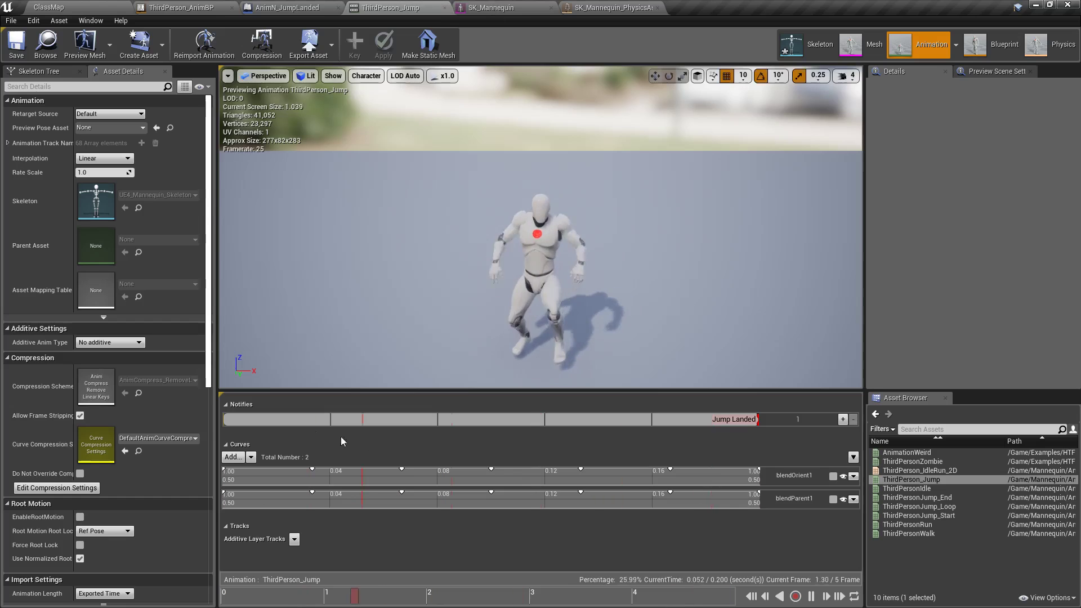
left_click(737, 421)
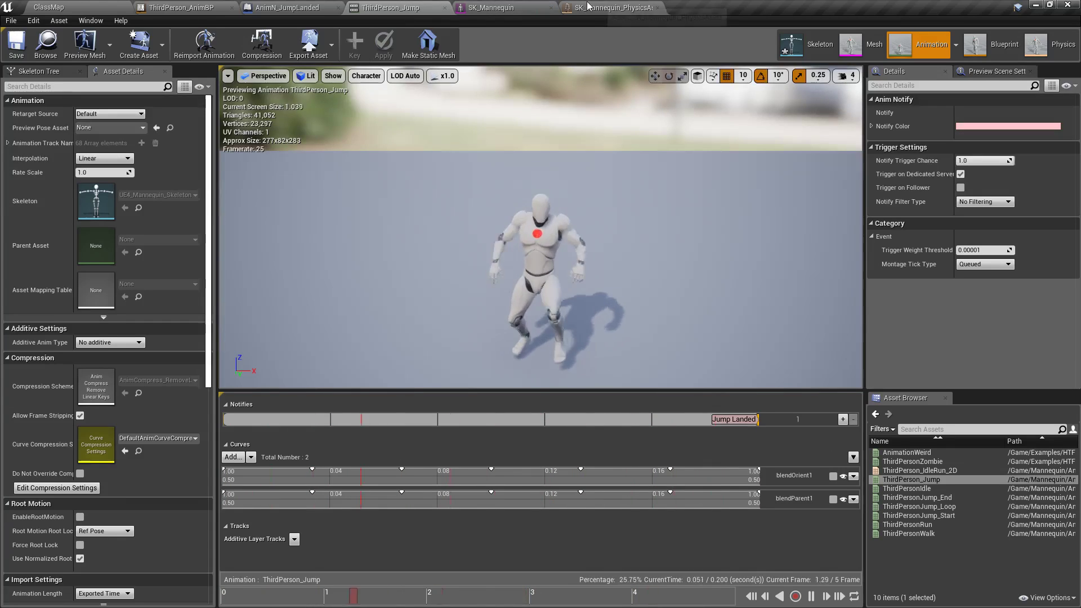
left_click(284, 7)
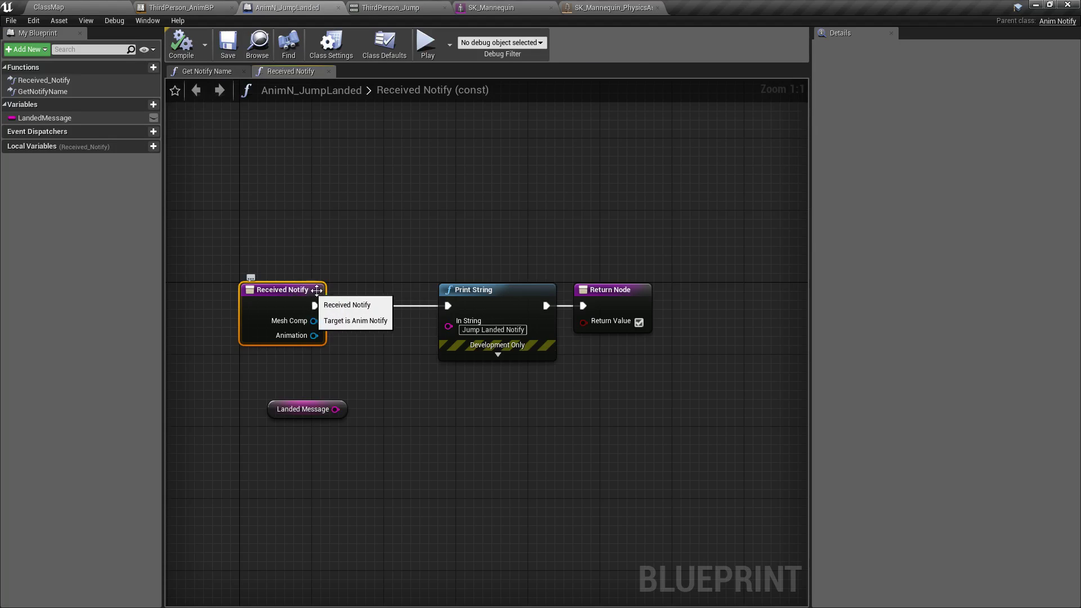
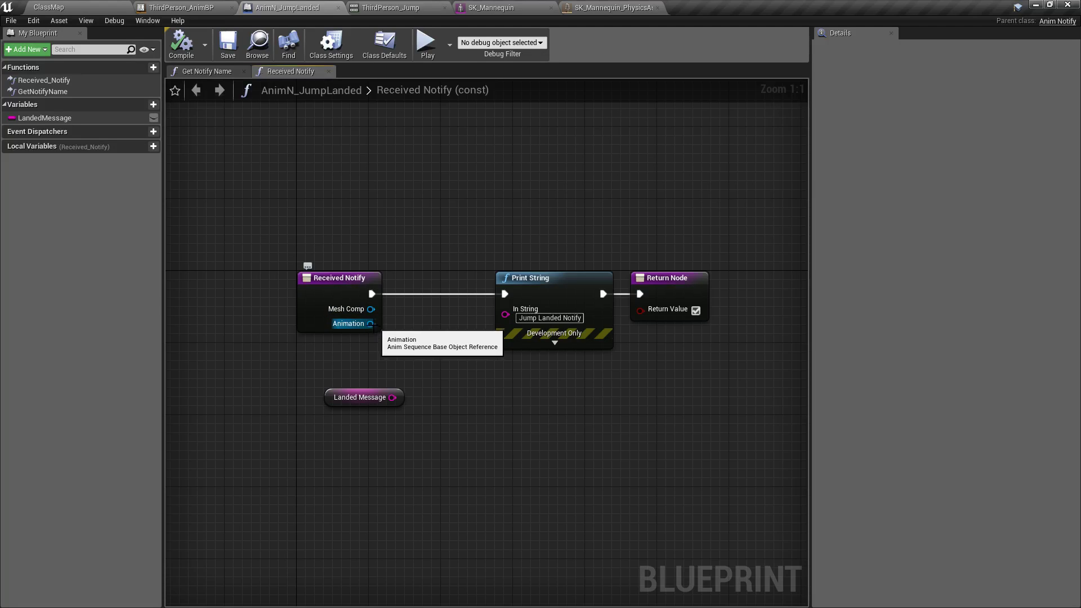
Step: Add a breakpoint to the Print String node and play-test a jump to inspect the Received Notify pin values
left_click(525, 288)
key("F9")
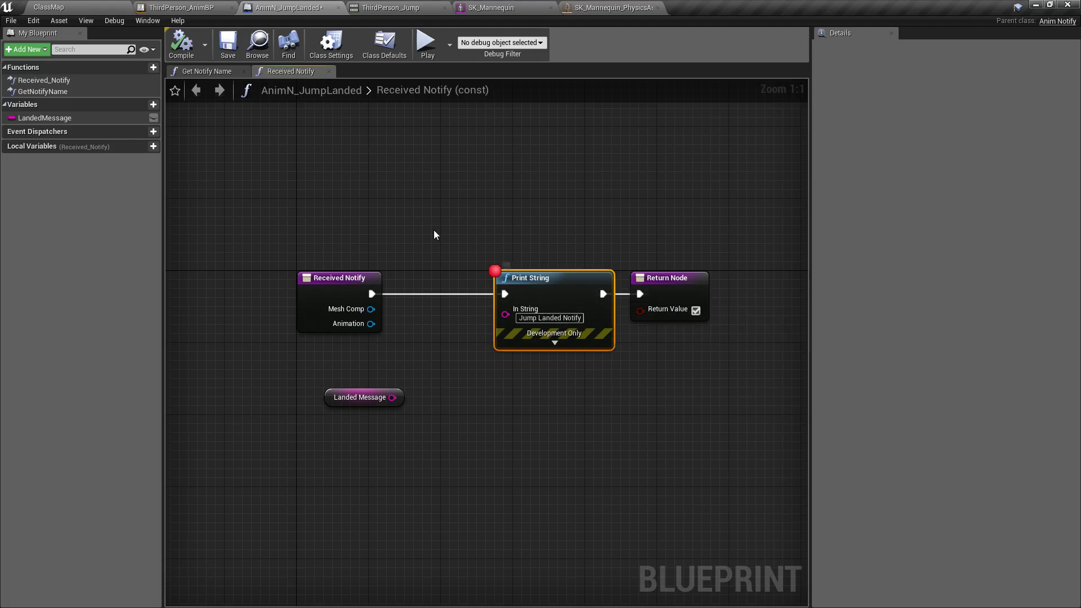
left_click(426, 44)
key("space")
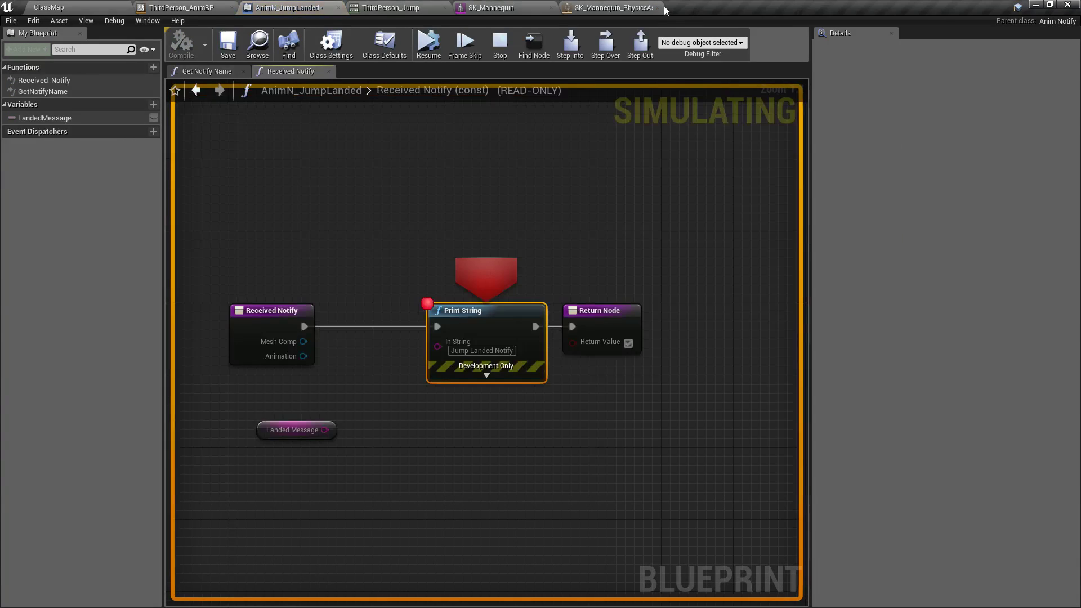
mouse_move(354, 311)
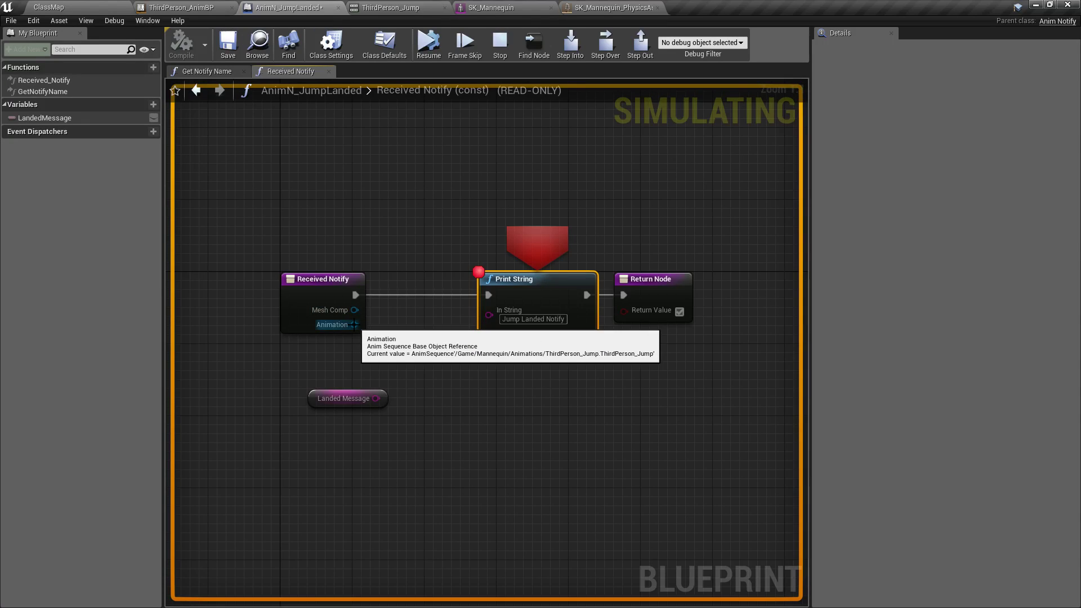
left_click(499, 45)
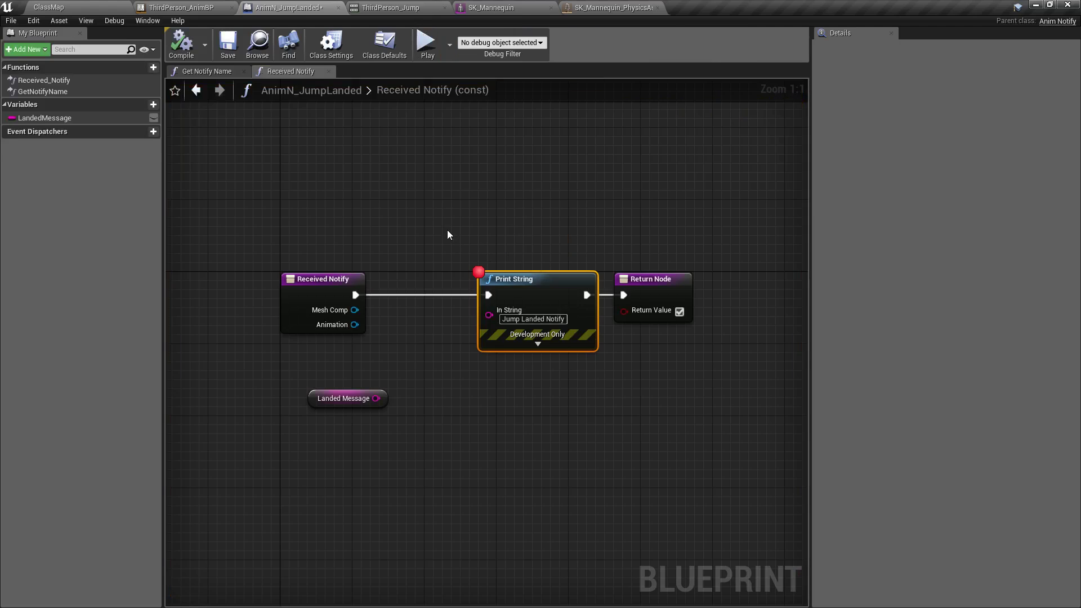
Step: Make the LandedMessage variable instance editable, and compile and save AnimN_JumpLanded
right_click_drag(448, 234, 511, 213)
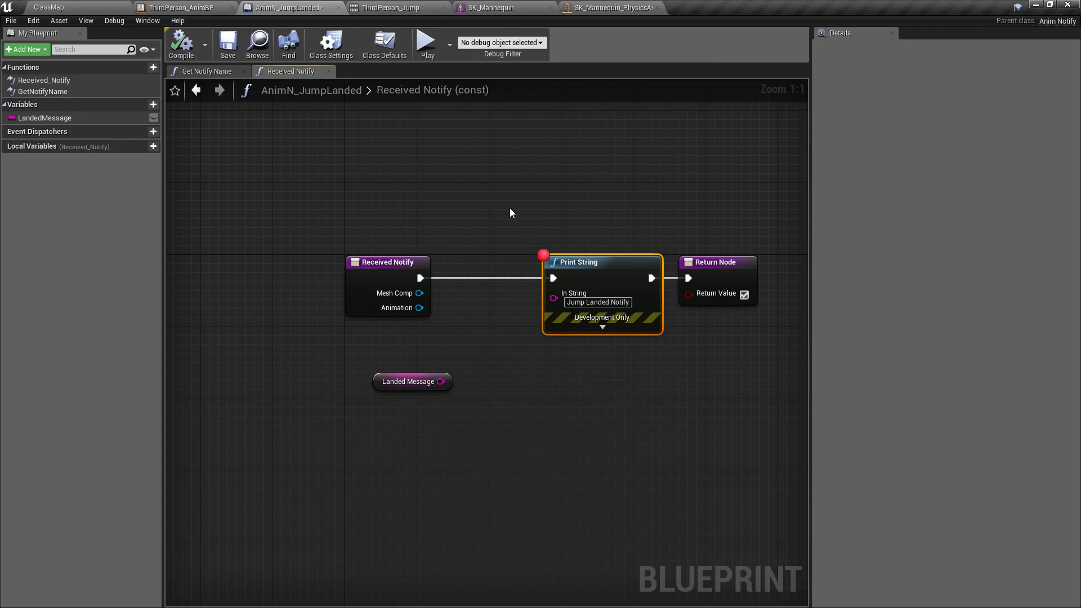
left_click(51, 117)
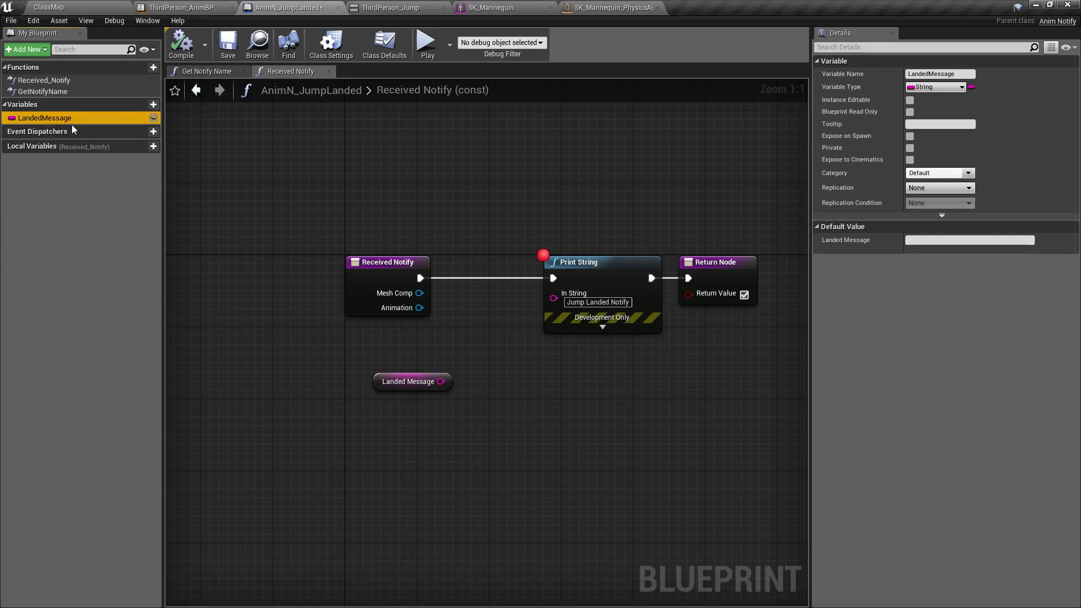
left_click(154, 119)
left_click(182, 44)
left_click(228, 45)
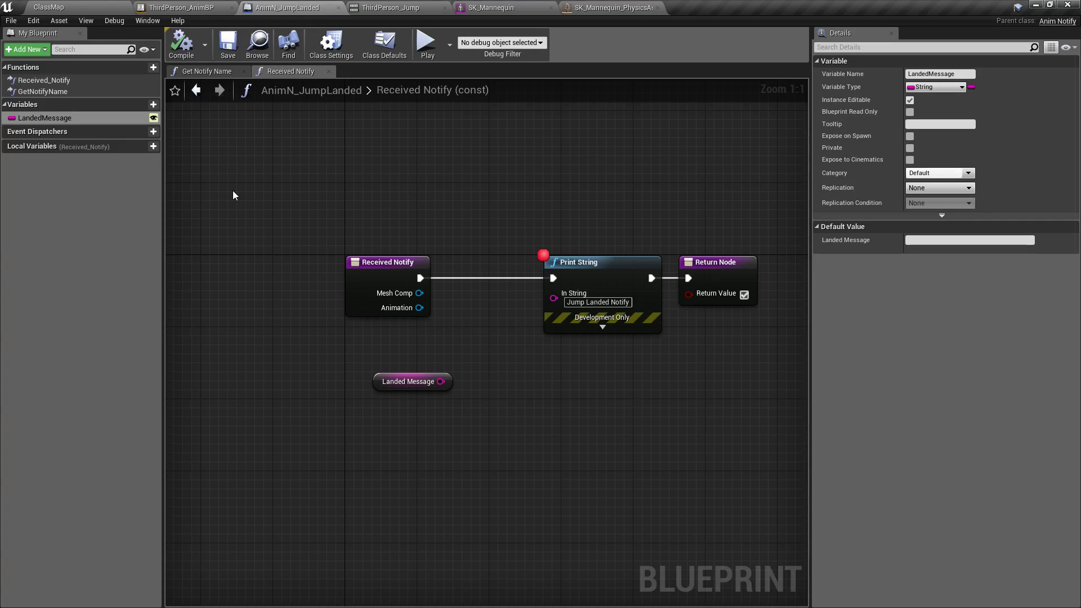
Step: Enable Expose on Spawn for the LandedMessage variable and save the blueprint
right_click(38, 119)
left_click(123, 127)
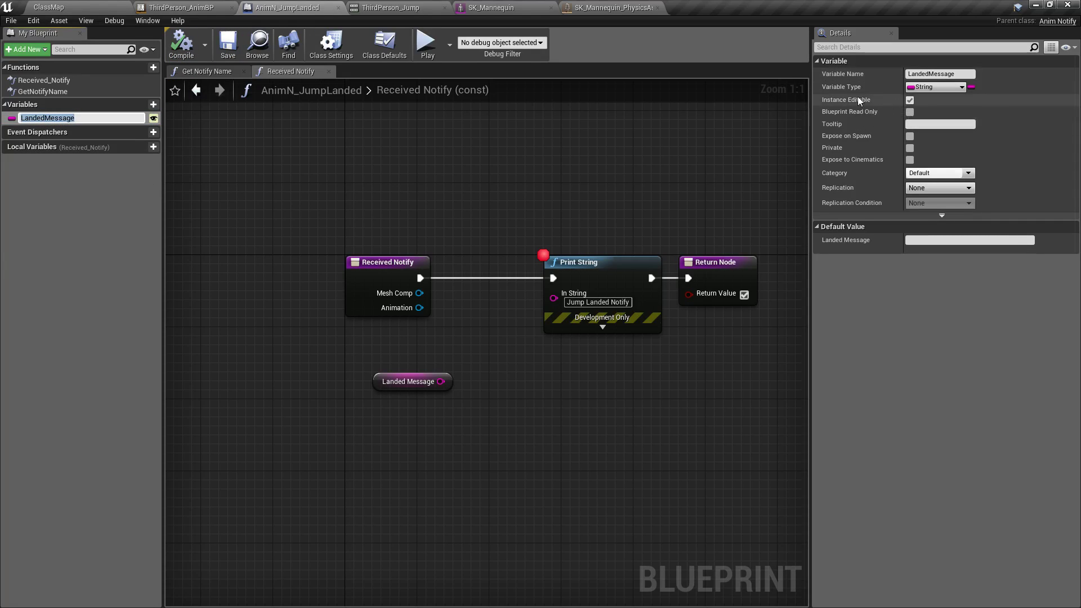
left_click(909, 136)
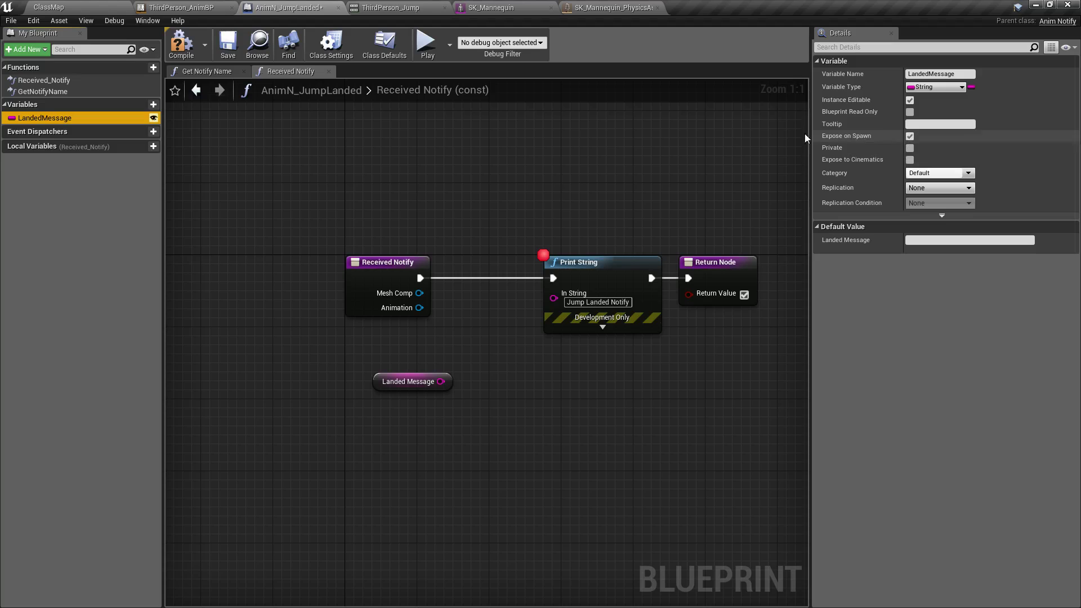
left_click(228, 47)
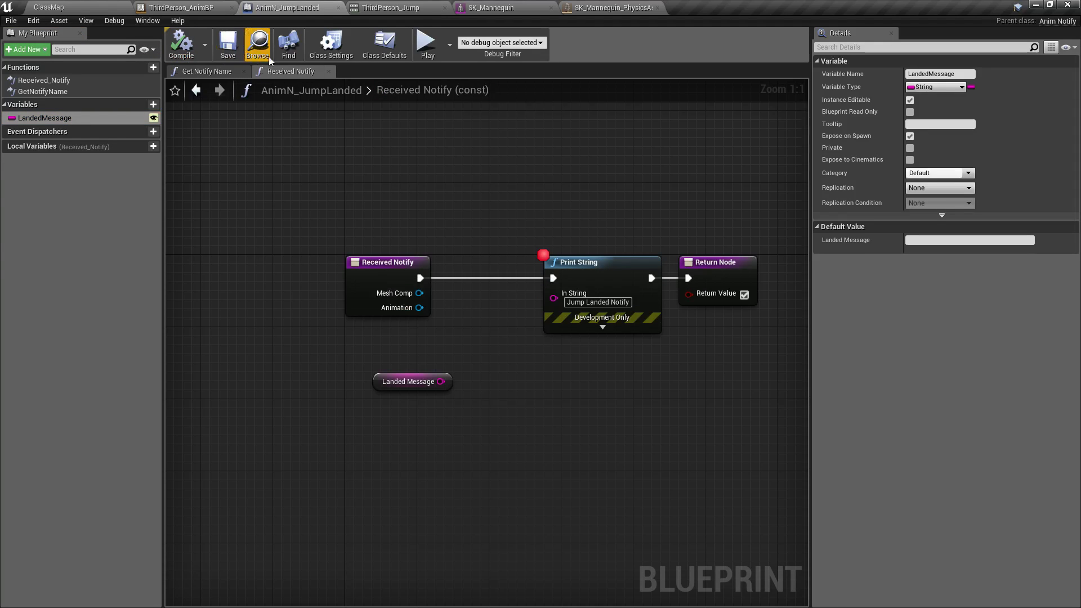
Step: Check the Landed Message property of the Jump Landed notify in ThirdPerson_Jump
left_click(390, 7)
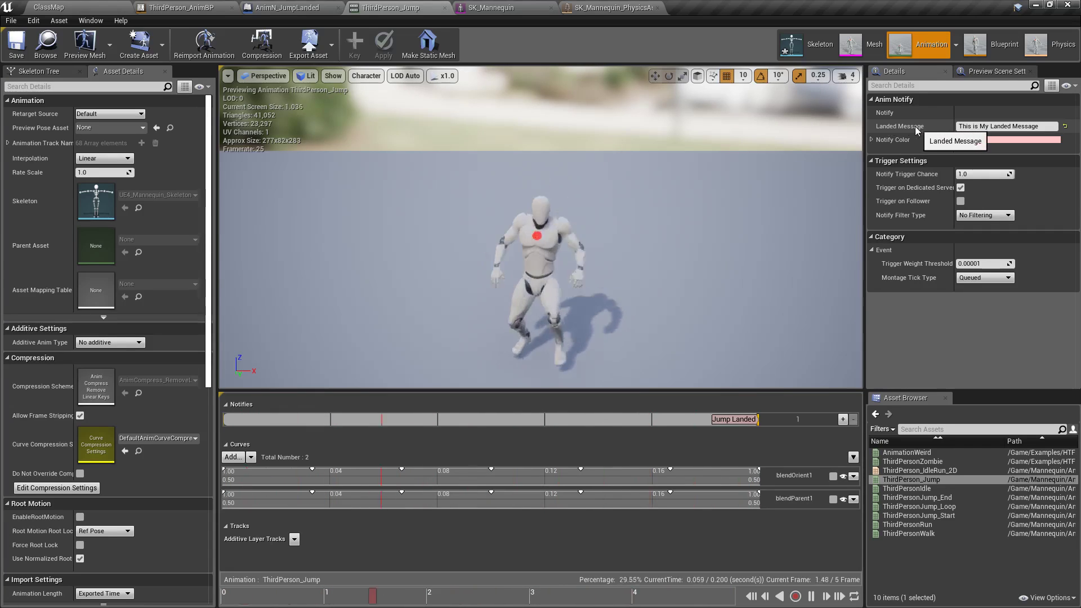
left_click(287, 7)
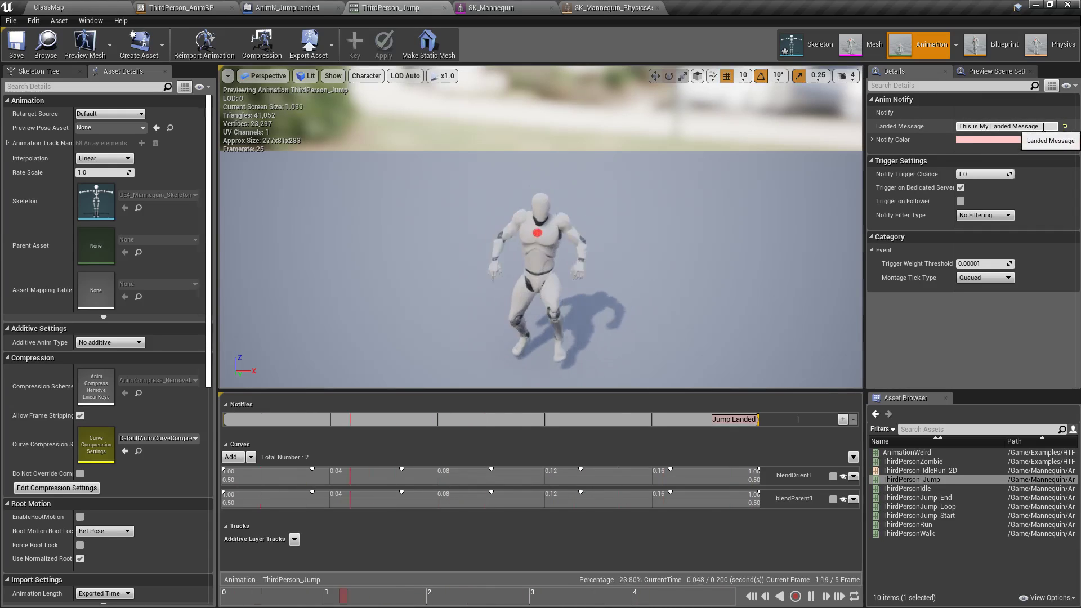
Step: Connect the Landed Message variable to Print String's In String in AnimN_JumpLanded's Received Notify graph and clear the node's breakpoint
left_click(264, 5)
left_click_drag(440, 381, 554, 293)
left_click(562, 271)
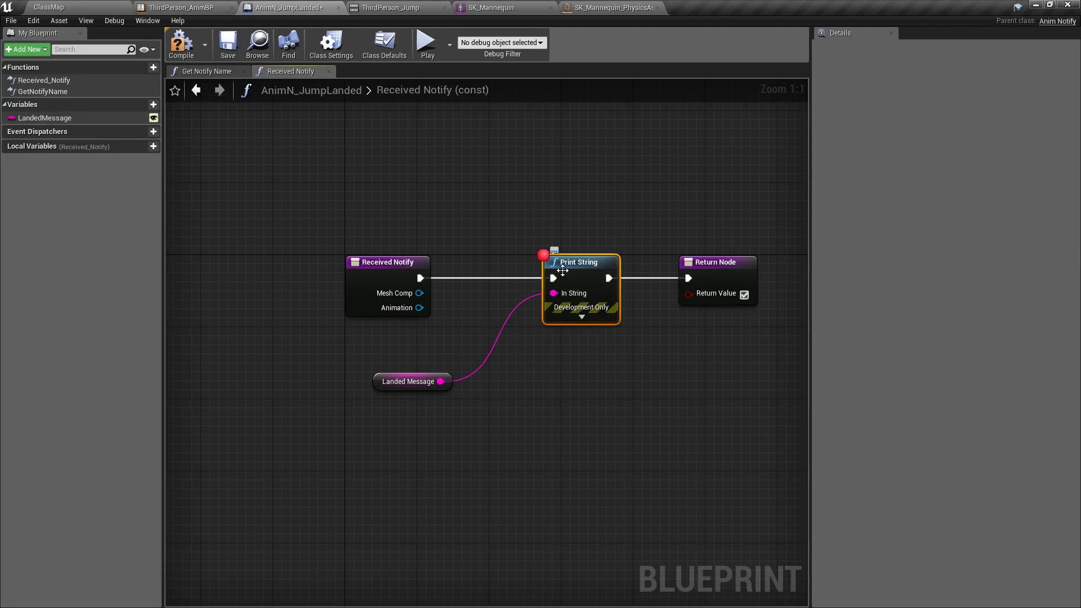
Step: Play-test the game to check the printed landed message, and review the Jump Landed notify's properties in ThirdPerson_Jump
left_click(427, 51)
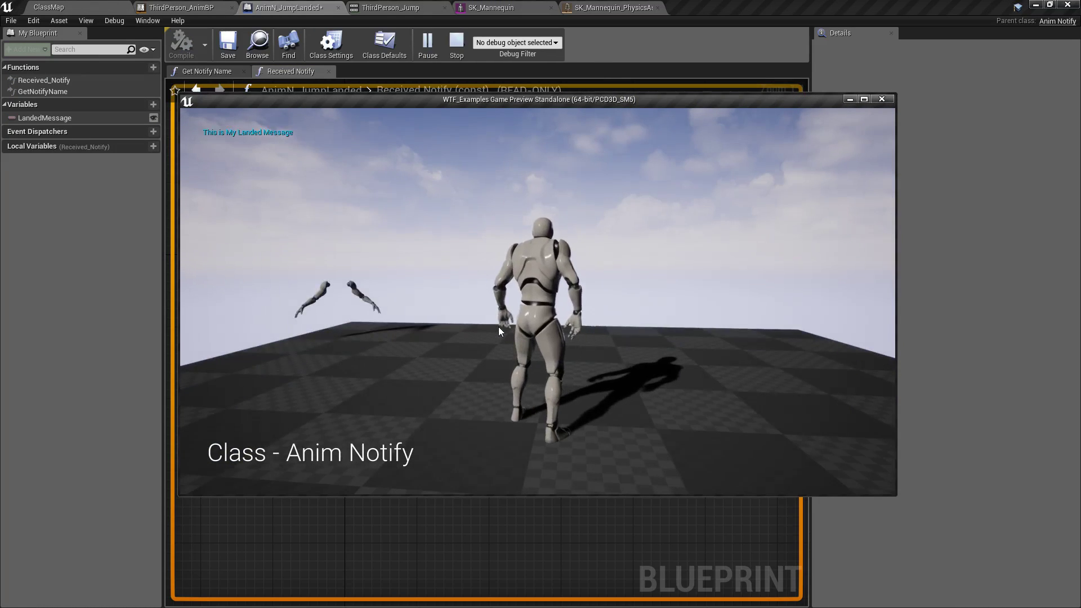
key("Escape")
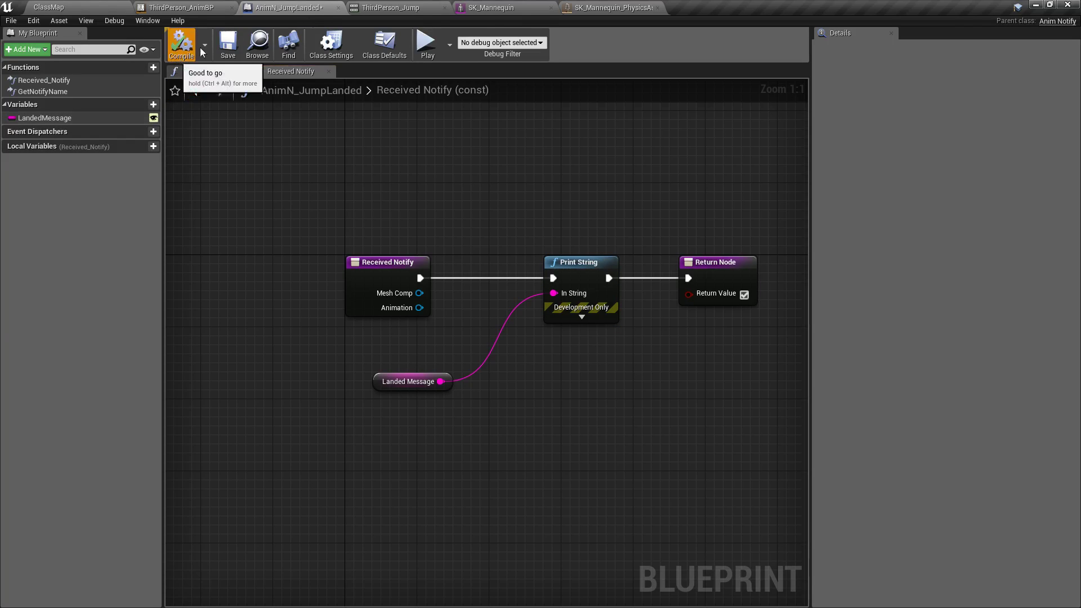
left_click(390, 7)
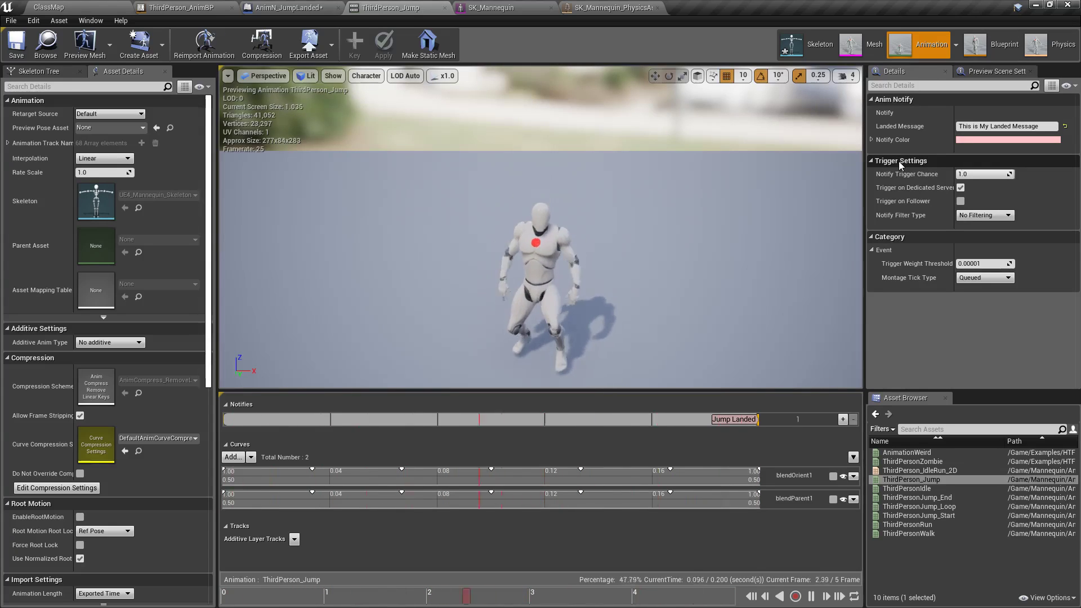
left_click(535, 10)
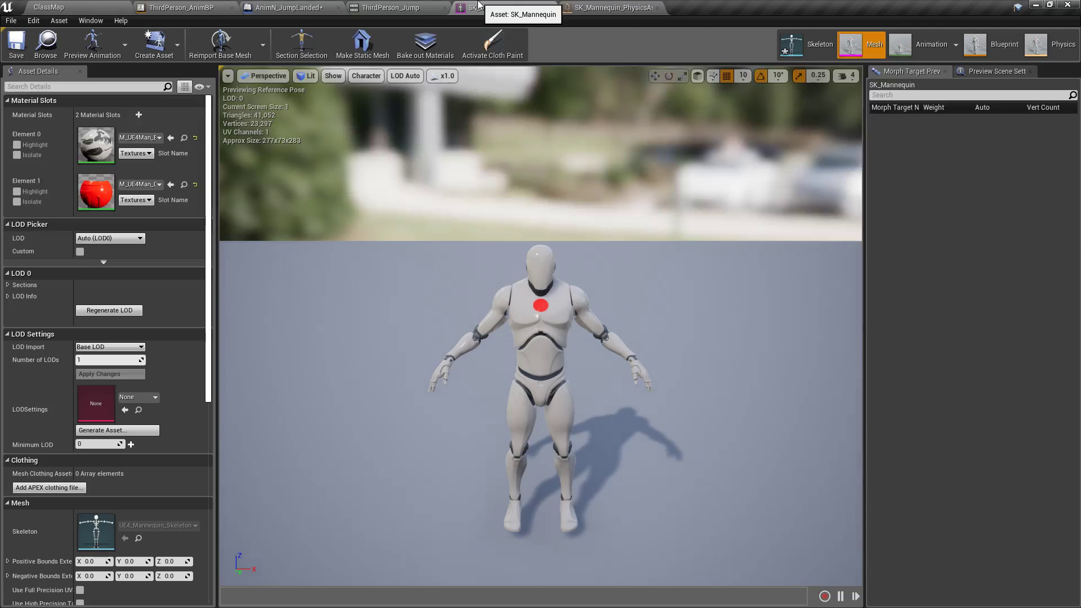
Step: Open the GetNotifyName function graph of AnimN_JumpLanded to inspect its return value
left_click(287, 7)
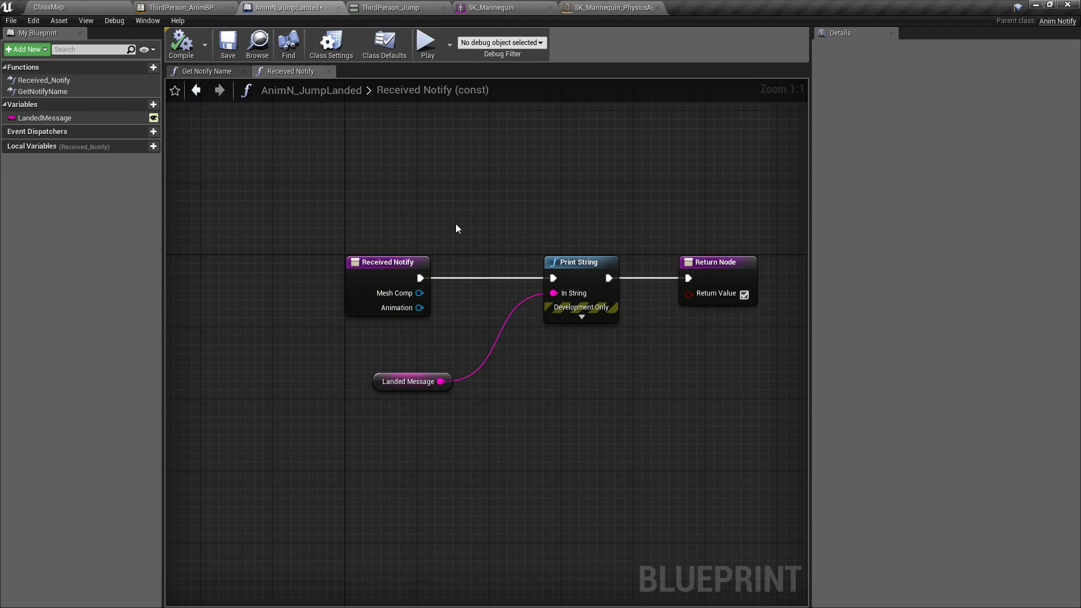
left_click(58, 92)
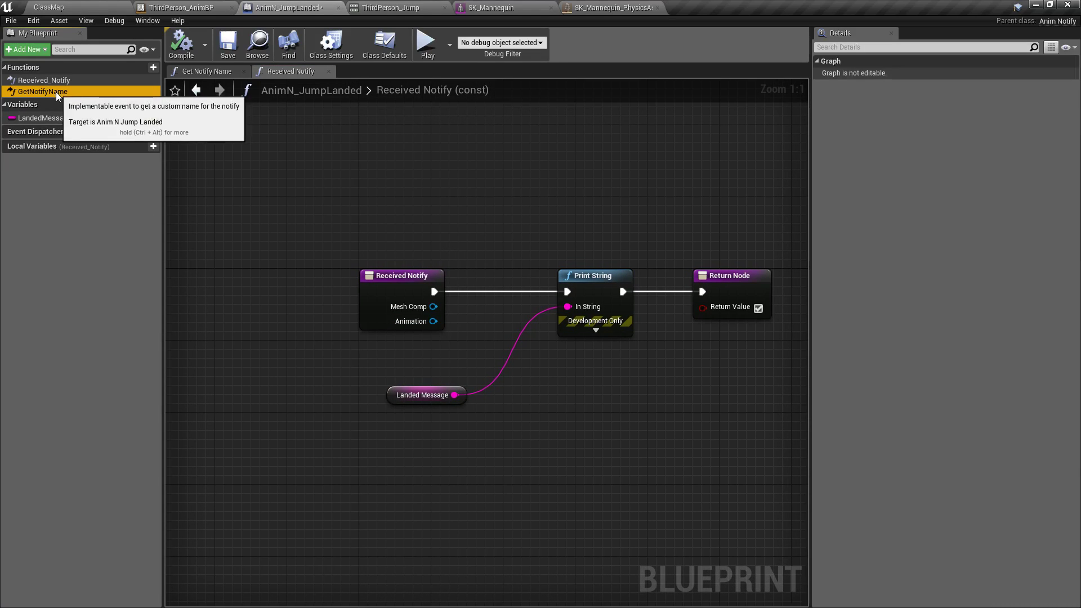
double_click(58, 92)
right_click_drag(505, 244, 481, 257)
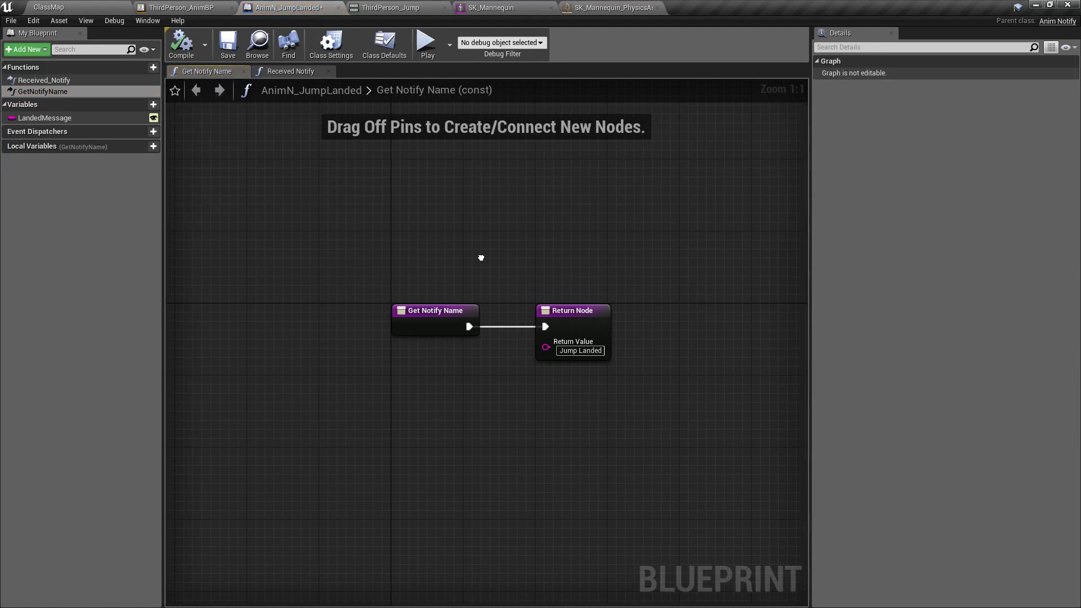
Step: Compare the AnimN_JumpLanded asset name with the notify name shown in ThirdPerson_Jump and returned by GetNotifyName, and close the AnimN_JumpLanded blueprint
left_click(205, 8)
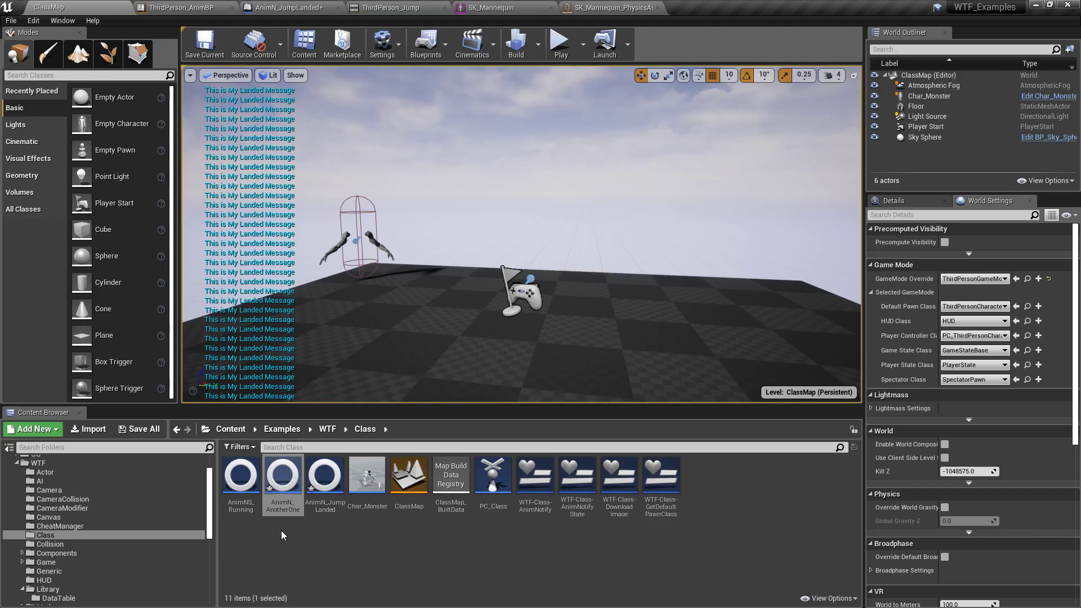
left_click(325, 498)
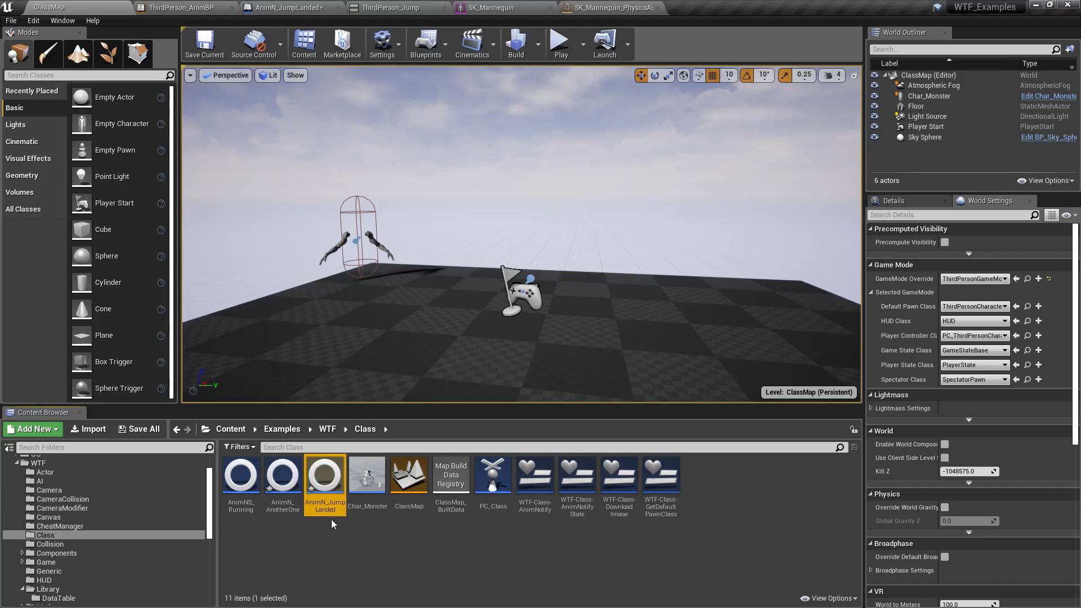
left_click(401, 7)
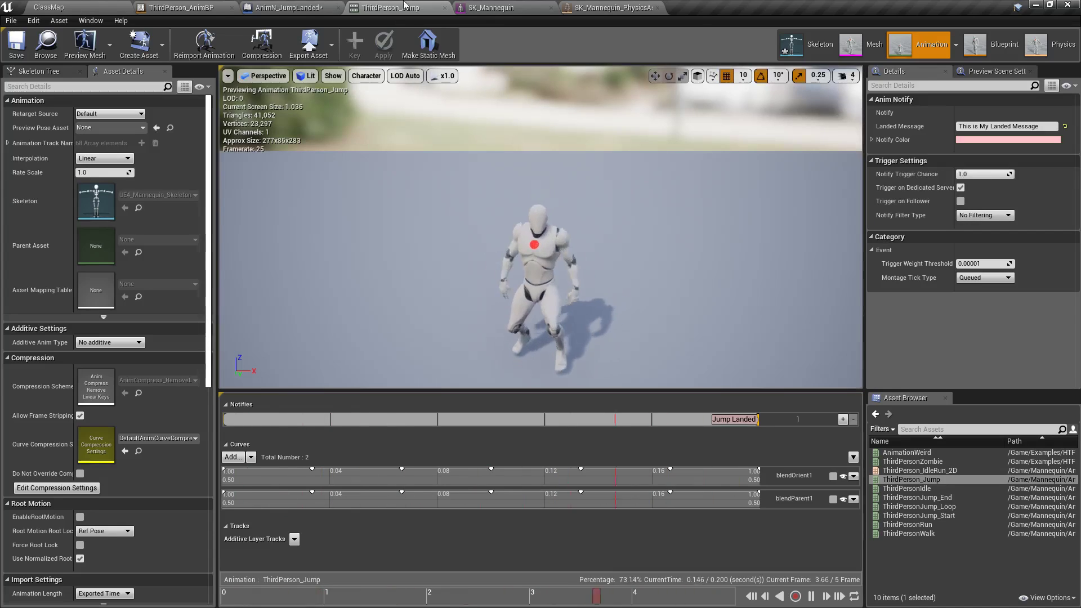
left_click(287, 7)
left_click_drag(320, 282, 516, 439)
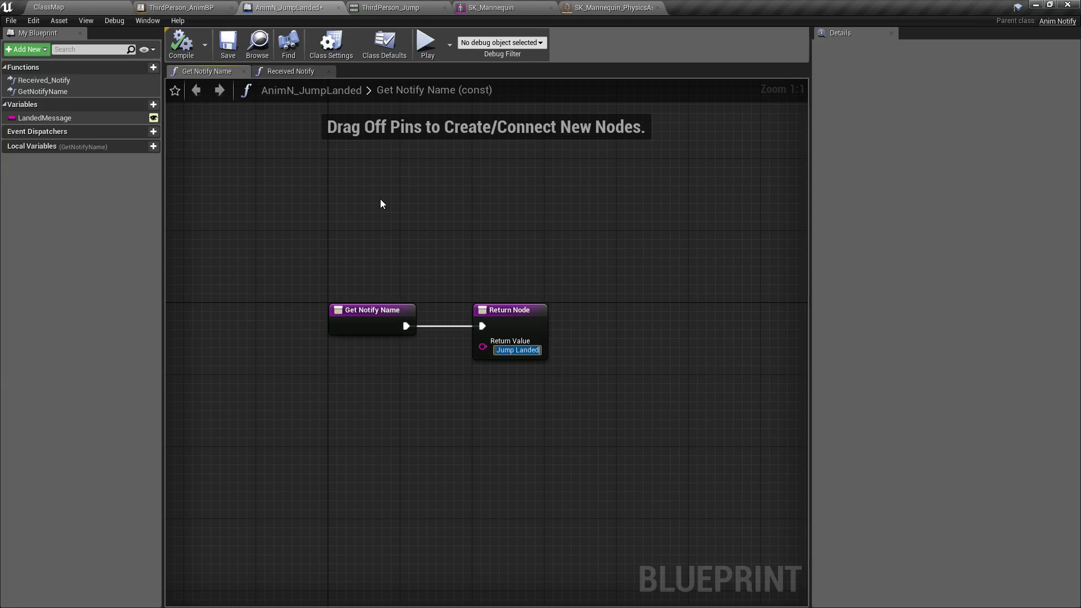
left_click(338, 7)
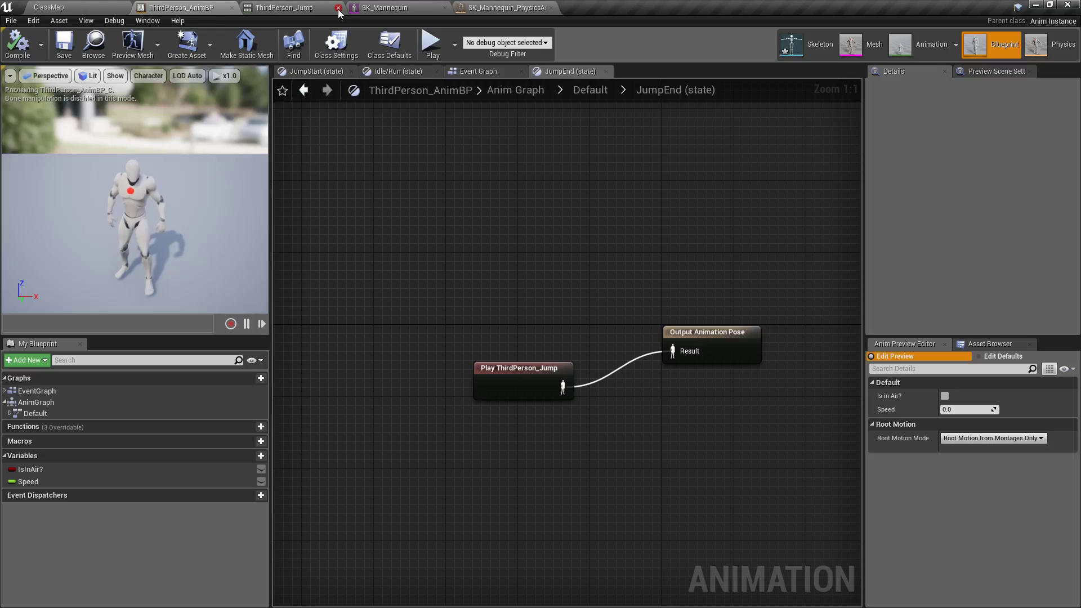
Step: Add a Play Sound notify to ThirdPerson_Jump's notify track at about 0.14 seconds
left_click(281, 8)
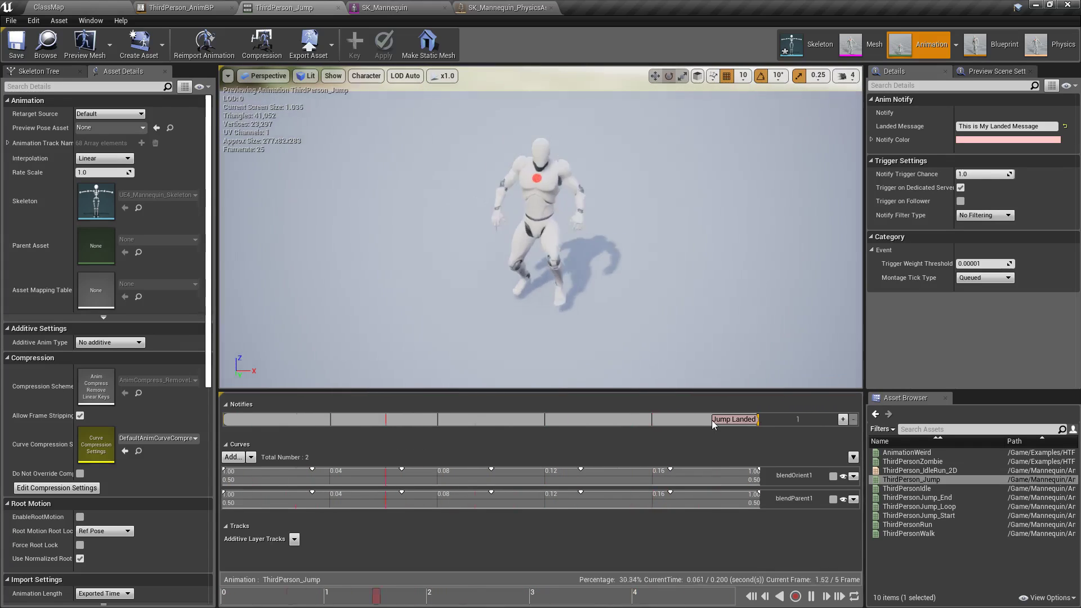
right_click(606, 422)
mouse_move(625, 439)
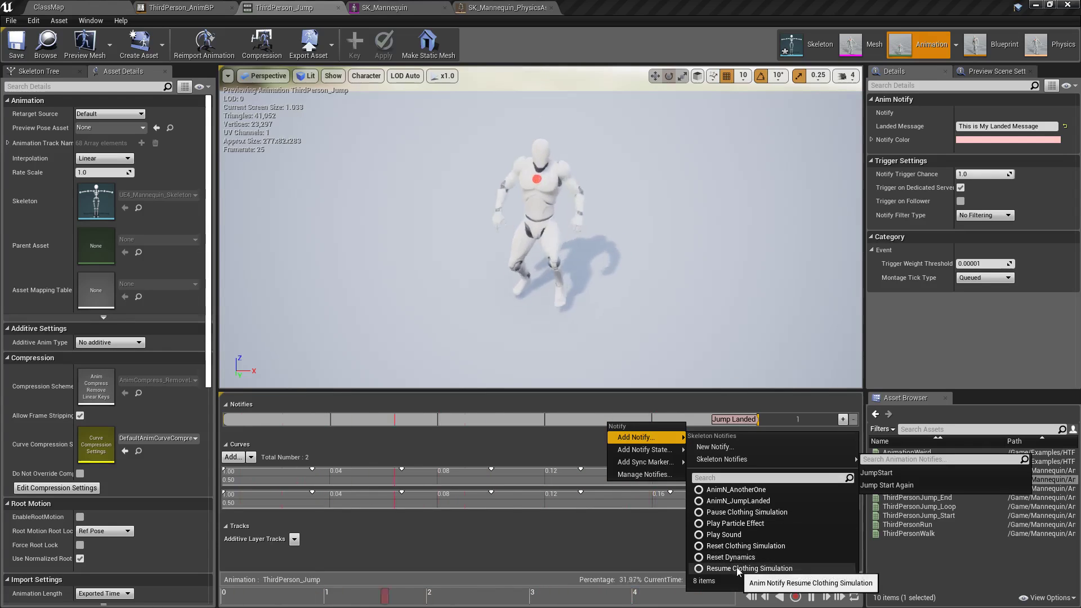
left_click(726, 535)
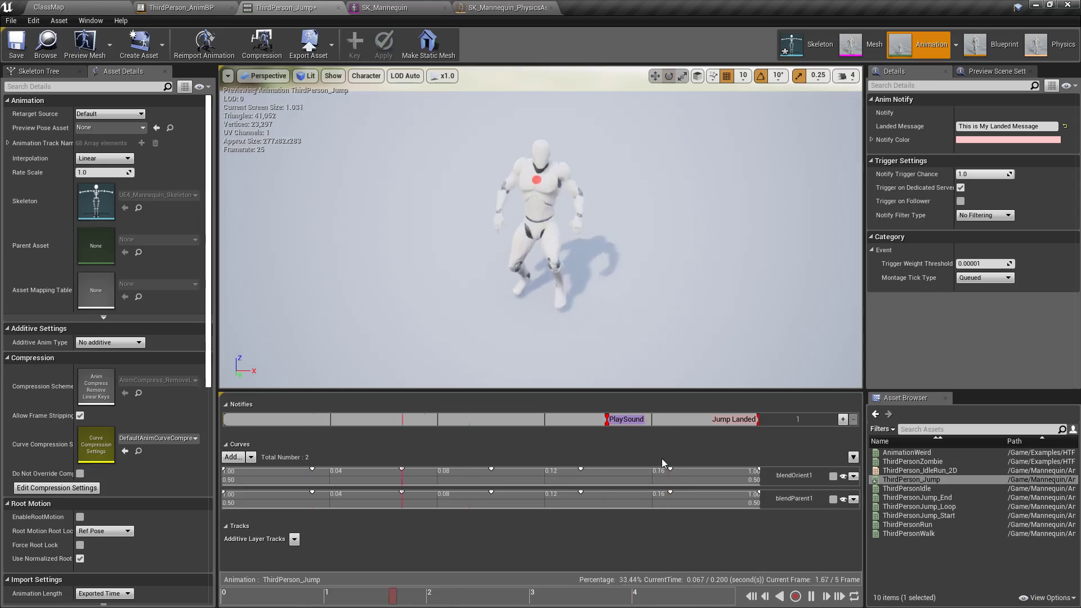
Step: Add a second notify track and place PlaySound and Jump Landed on separate tracks at the end of the animation
left_click_drag(628, 421, 535, 423)
left_click_drag(721, 424, 751, 439)
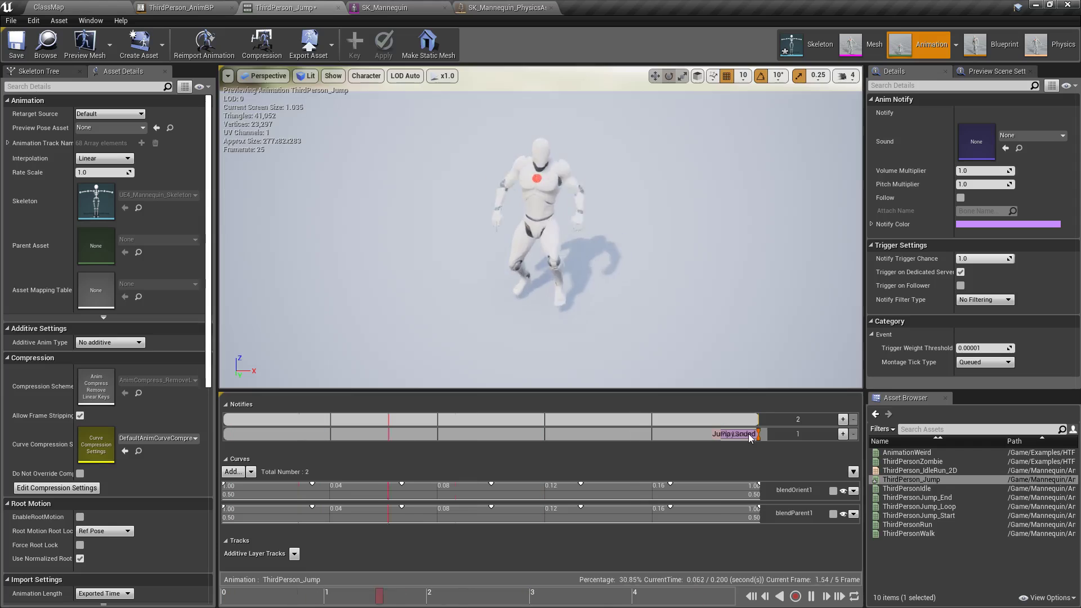
left_click(324, 420)
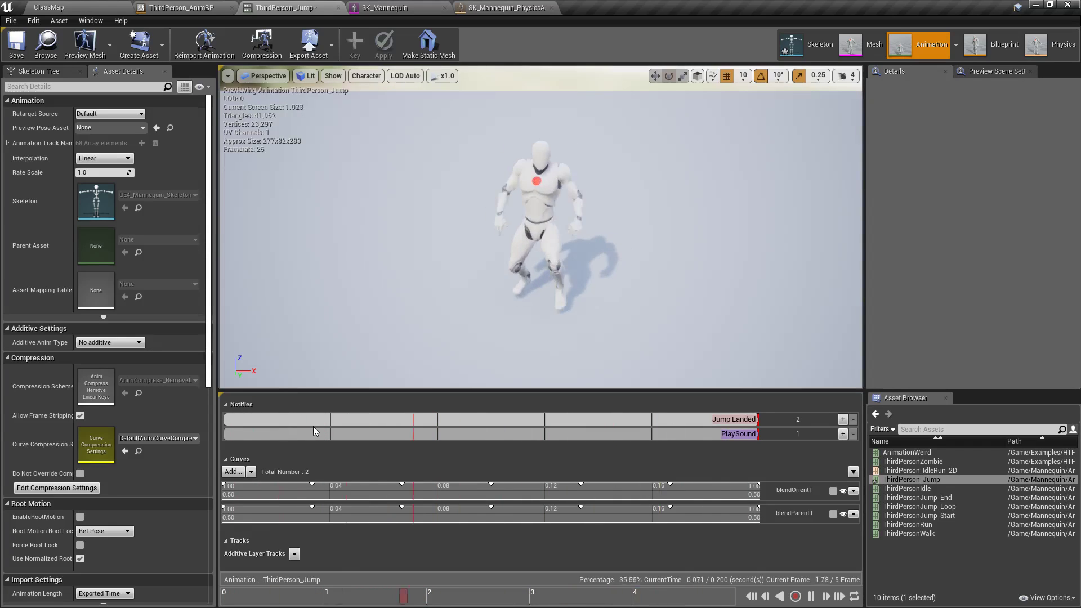
Step: Add a third notify track and remove it again
left_click(843, 420)
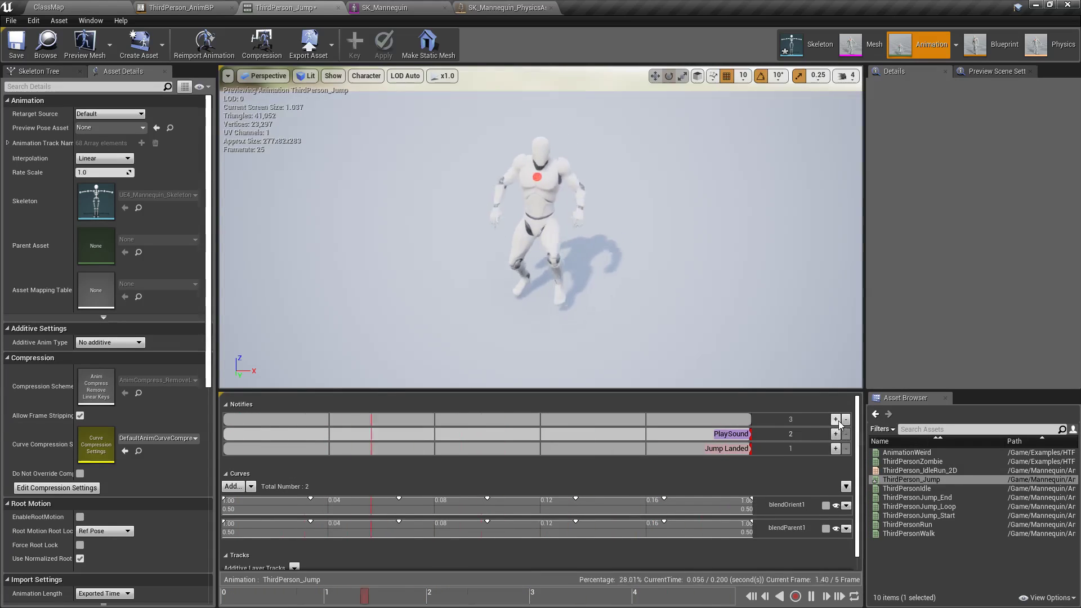
left_click(836, 433)
left_click(846, 423)
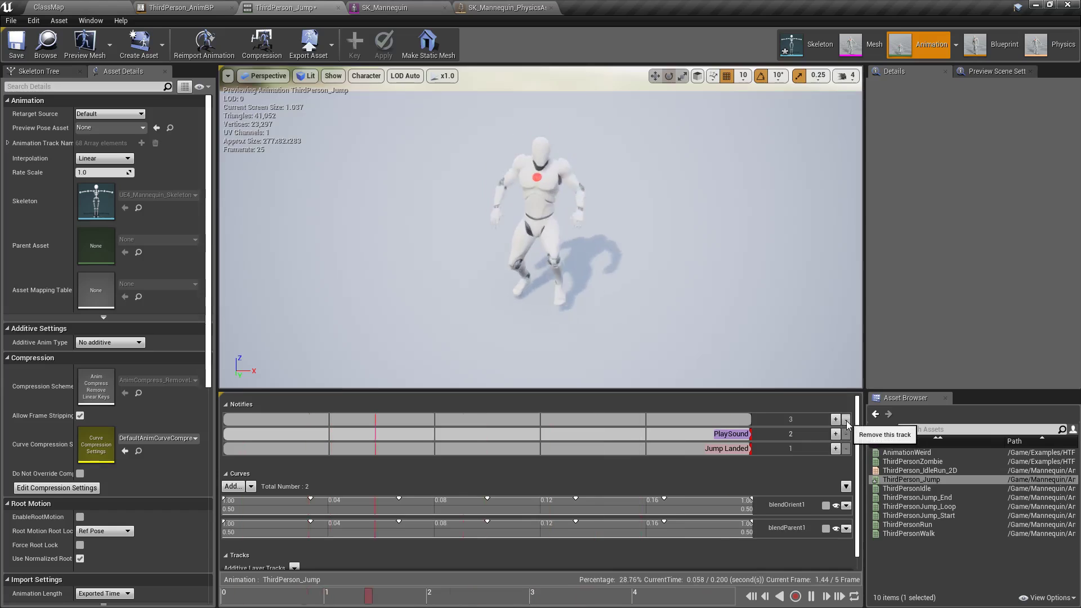
left_click(845, 421)
Step: Arrange both notifies on a single track, with PlaySound at about 0.16 seconds and Jump Landed at the end, and no empty track remaining
left_click_drag(726, 419, 661, 439)
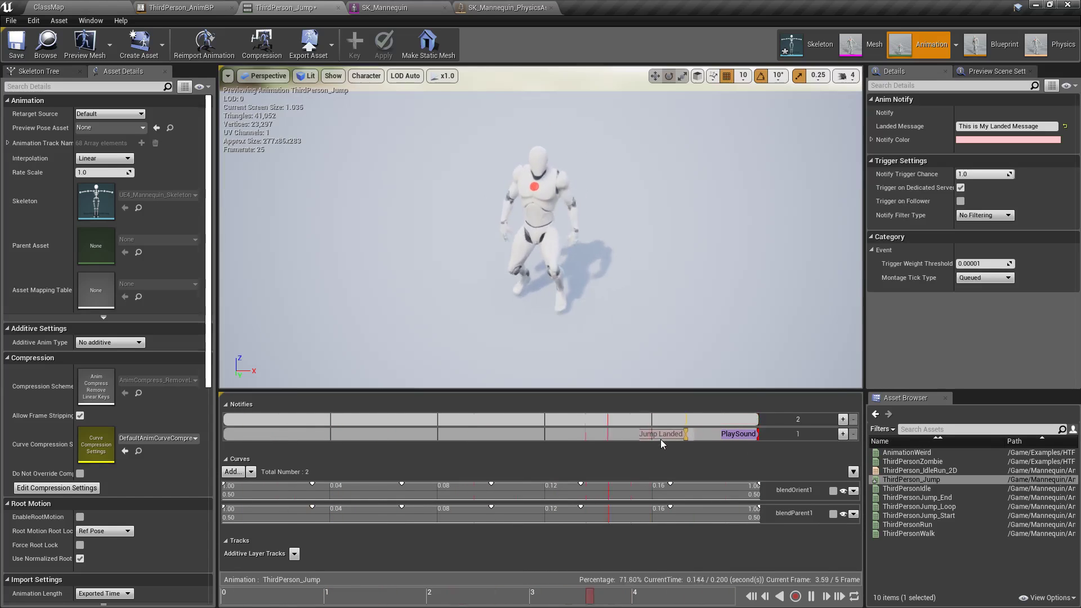
left_click(854, 419)
left_click(712, 420)
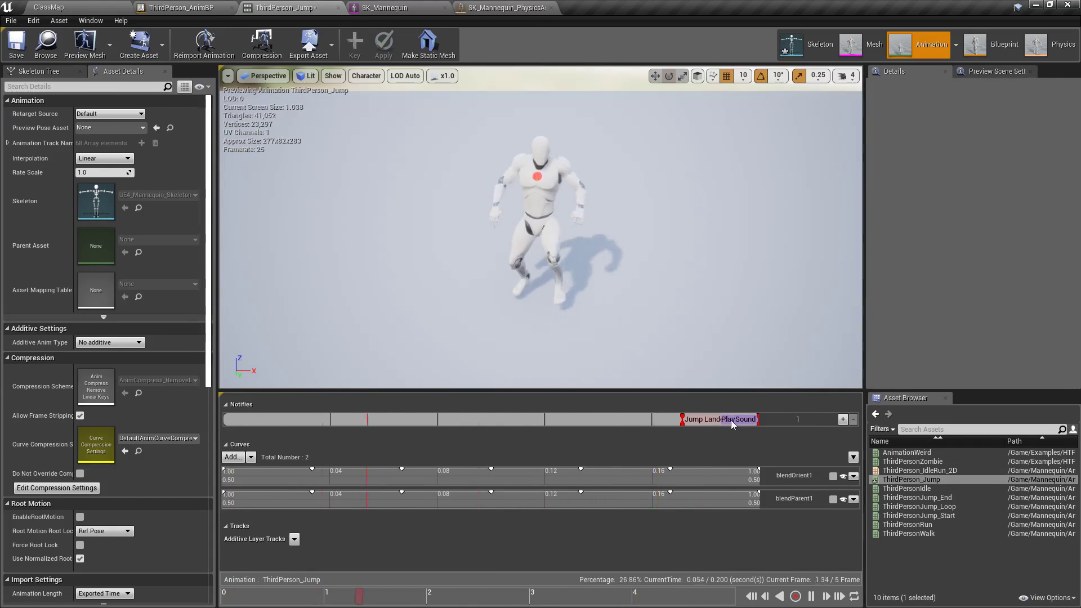
left_click_drag(738, 417, 701, 420)
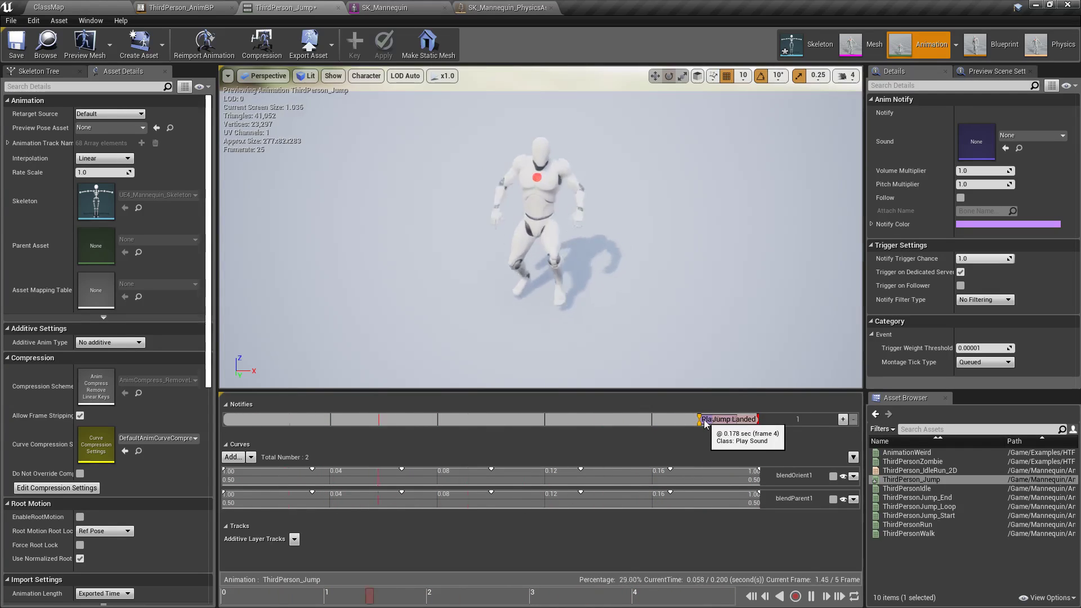
left_click_drag(704, 420, 676, 422)
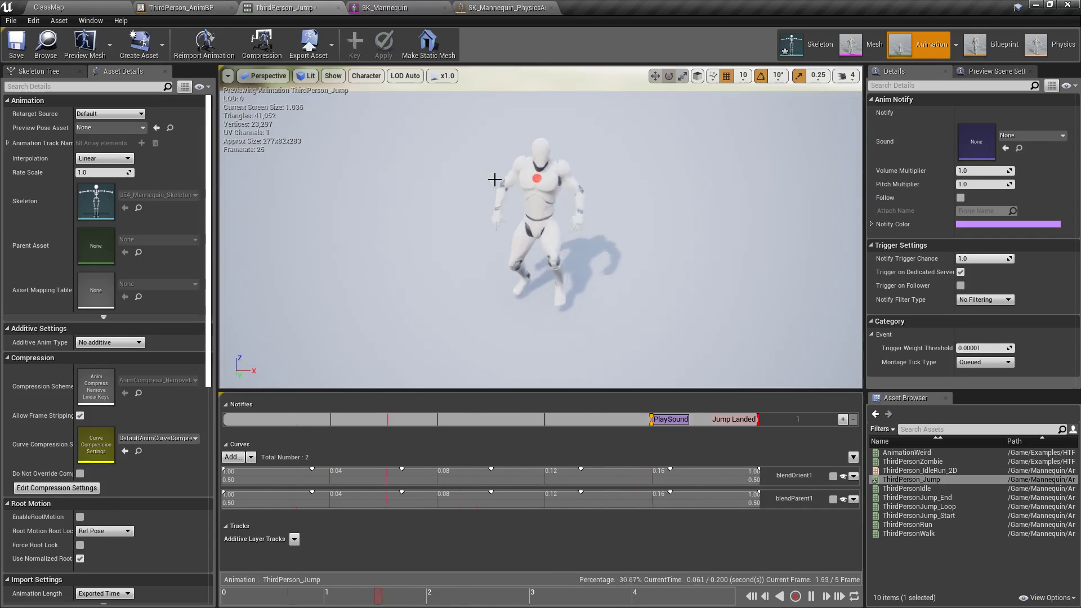
left_click(180, 7)
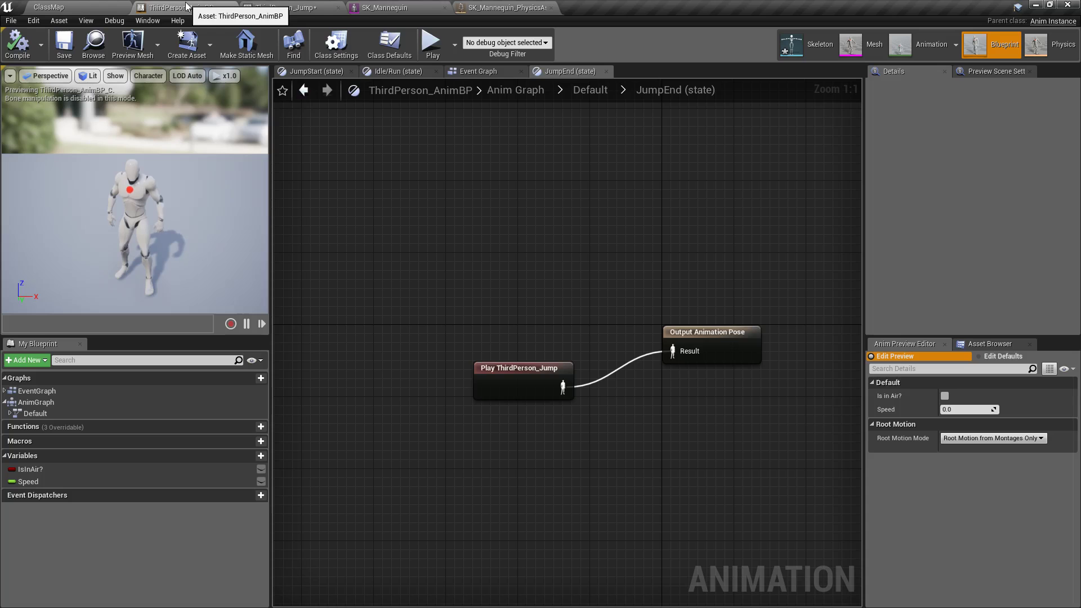
left_click(93, 5)
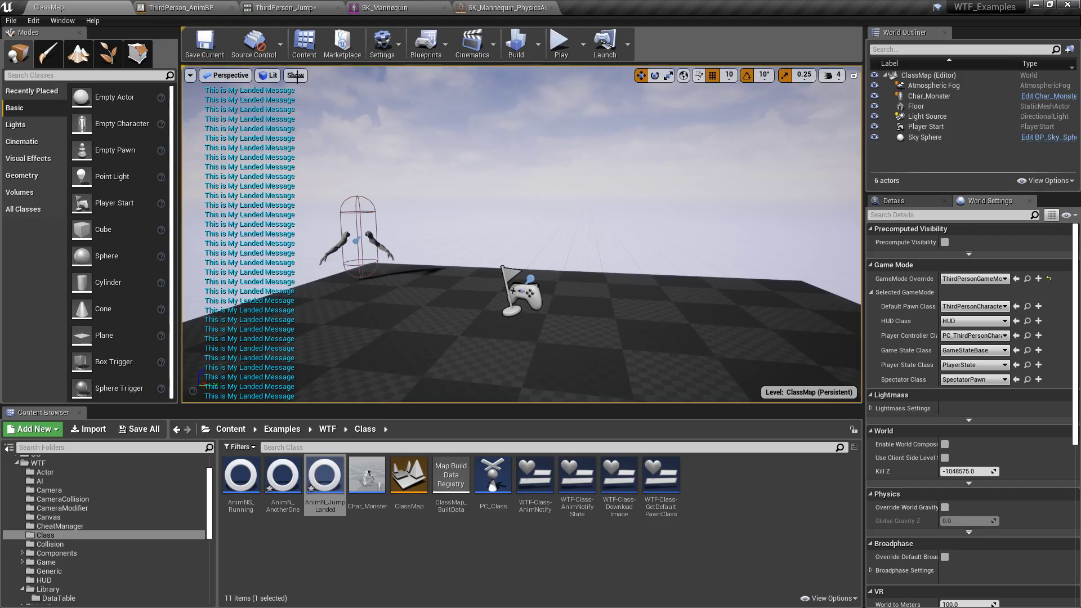
left_click(203, 7)
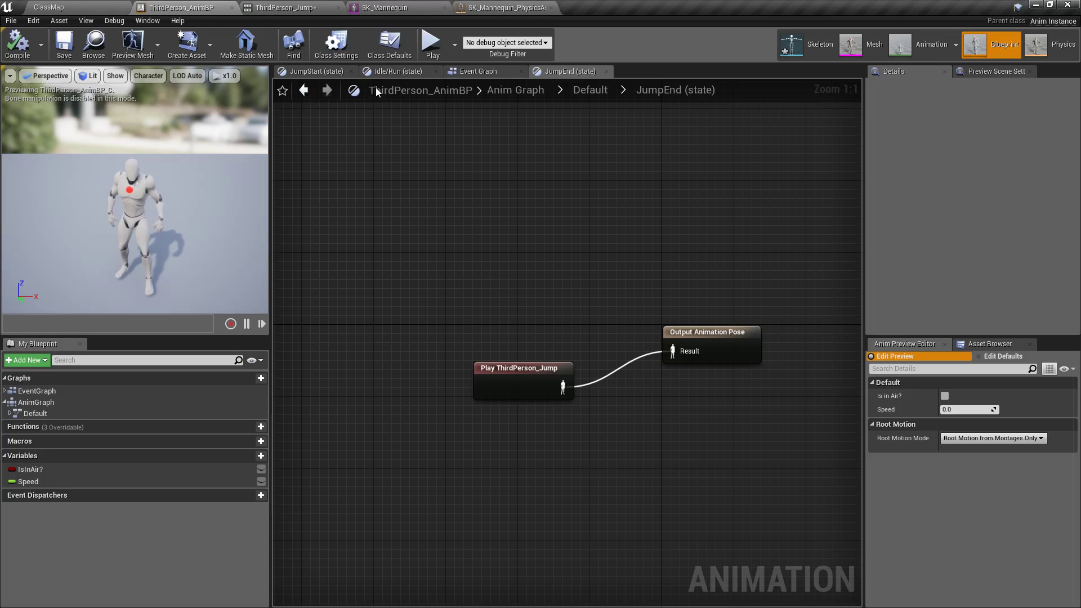
Step: Open the ThirdPersonWalk animation and scrub through its timeline to examine the foot positions
left_click(290, 8)
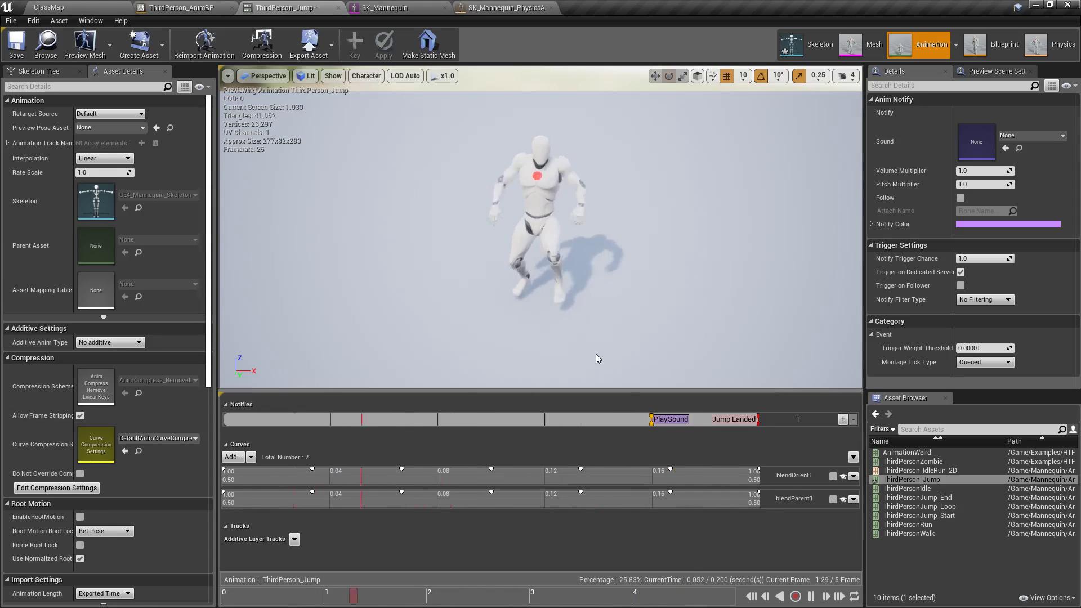
mouse_move(918, 489)
double_click(908, 533)
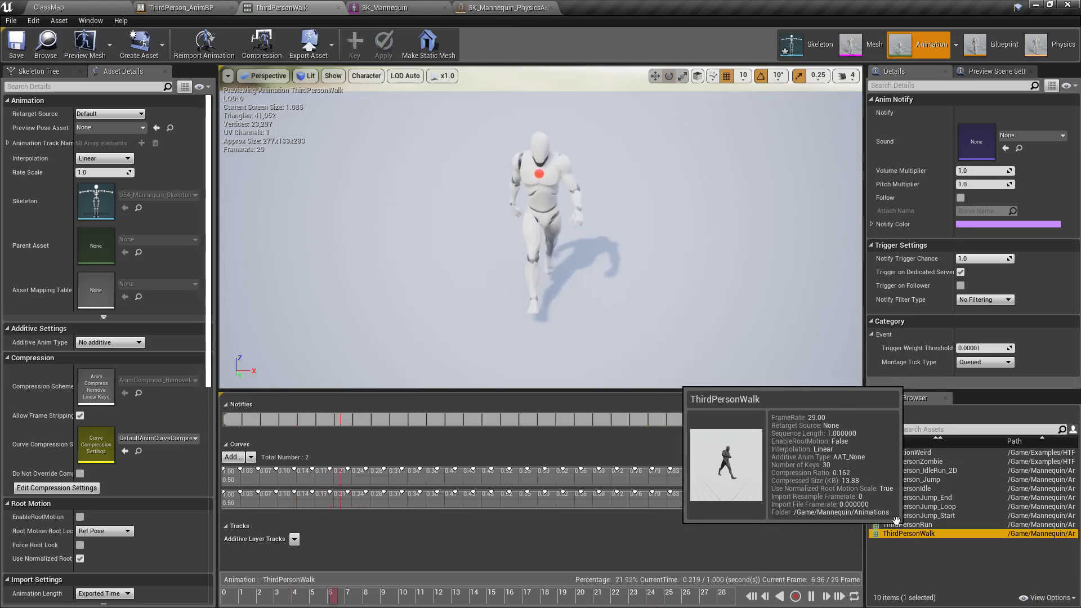
left_click(512, 338)
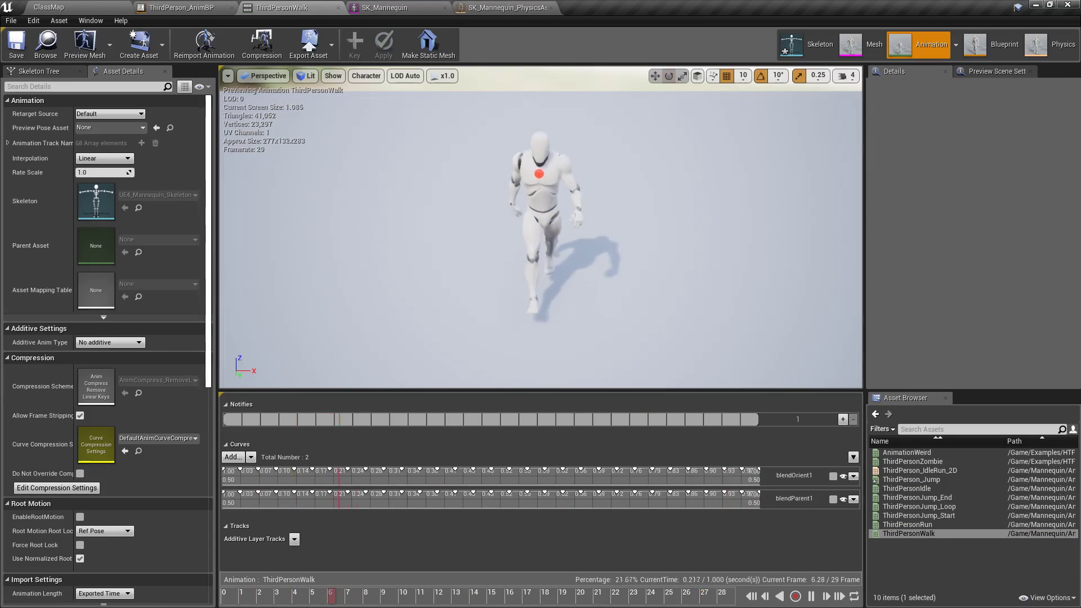
left_click_drag(443, 595, 609, 602)
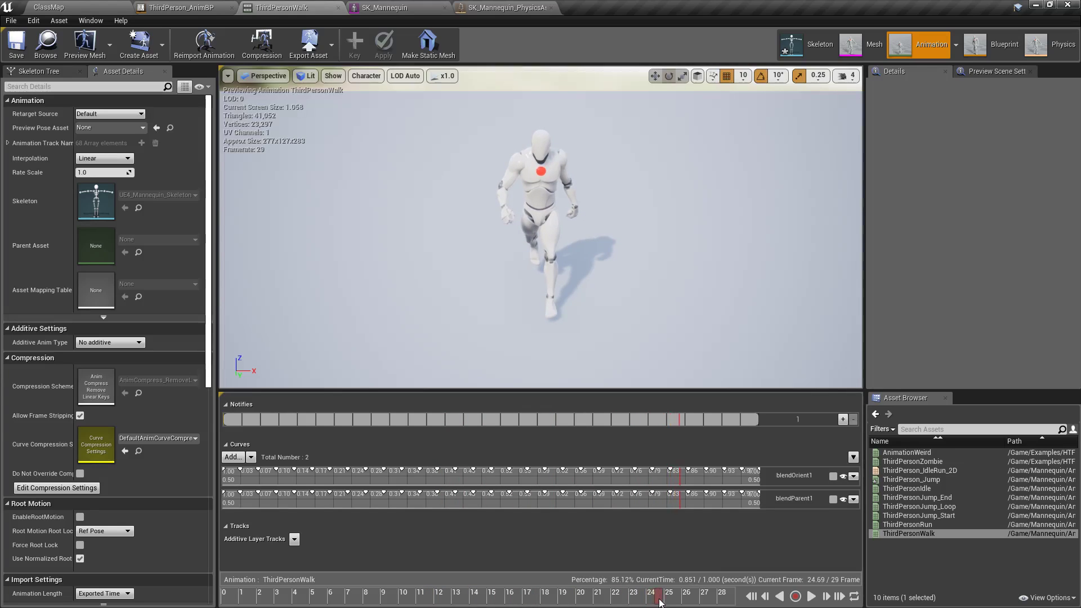